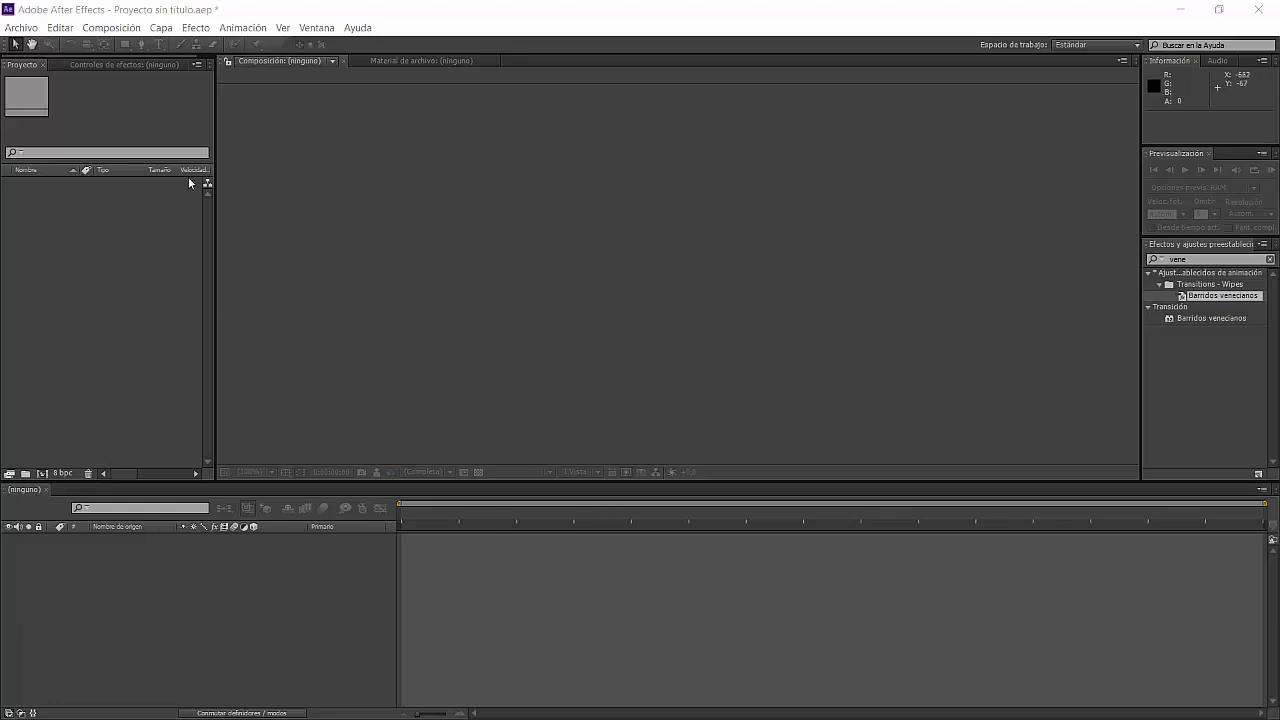
- Open the Archivo menu in the empty project to begin a new composition
click(22, 27)
- Create Comp 1 at 1024×768, 25 fps with square pixels via Composición > Nueva composición
mouse_move(45, 45)
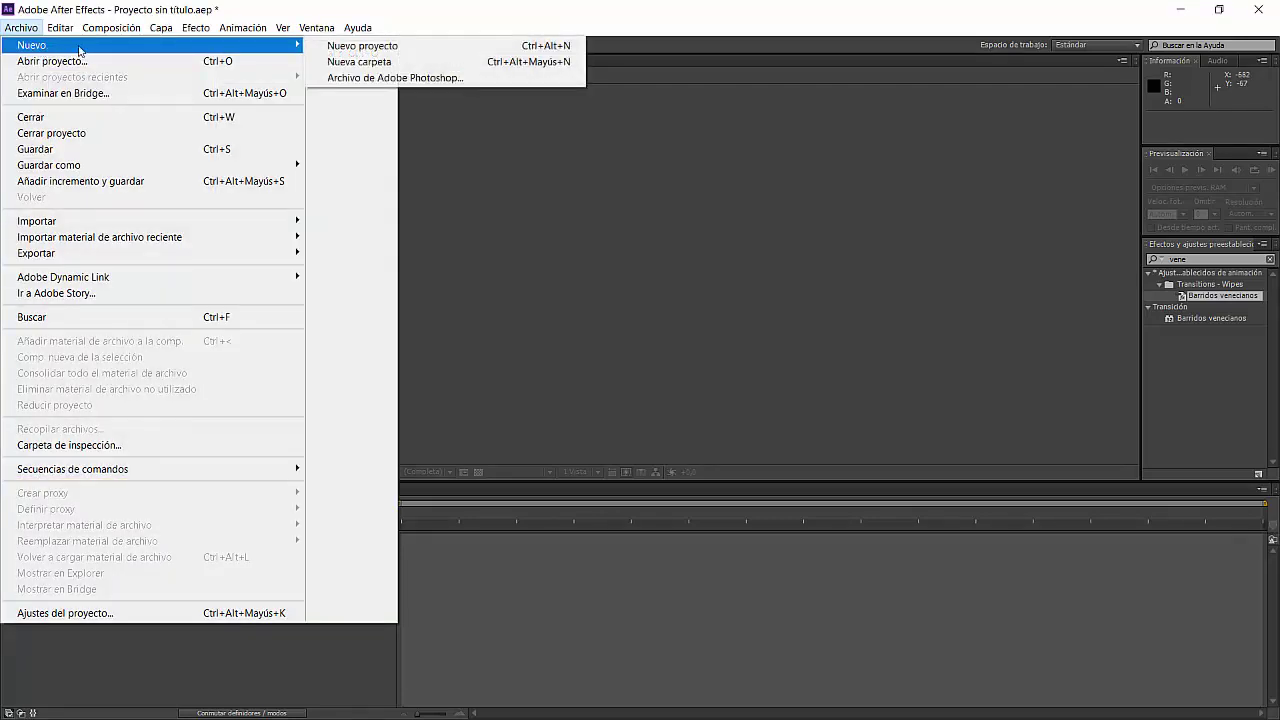
mouse_move(111, 27)
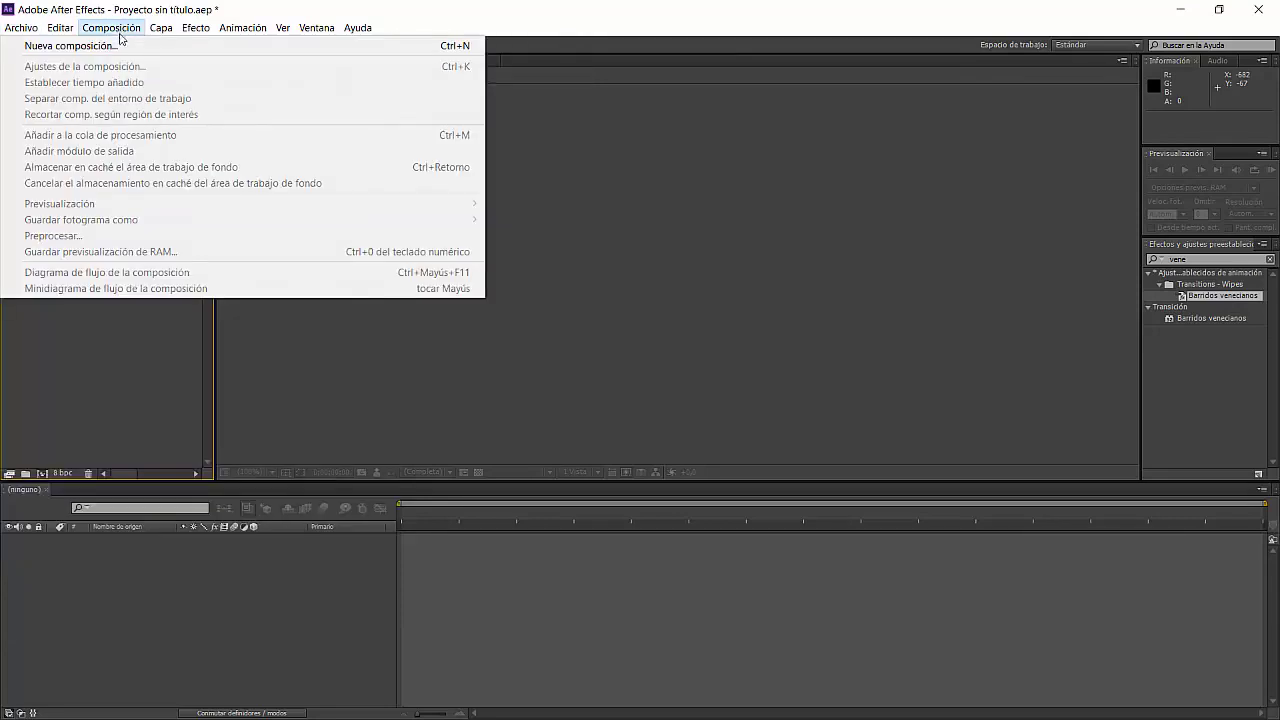
click(70, 46)
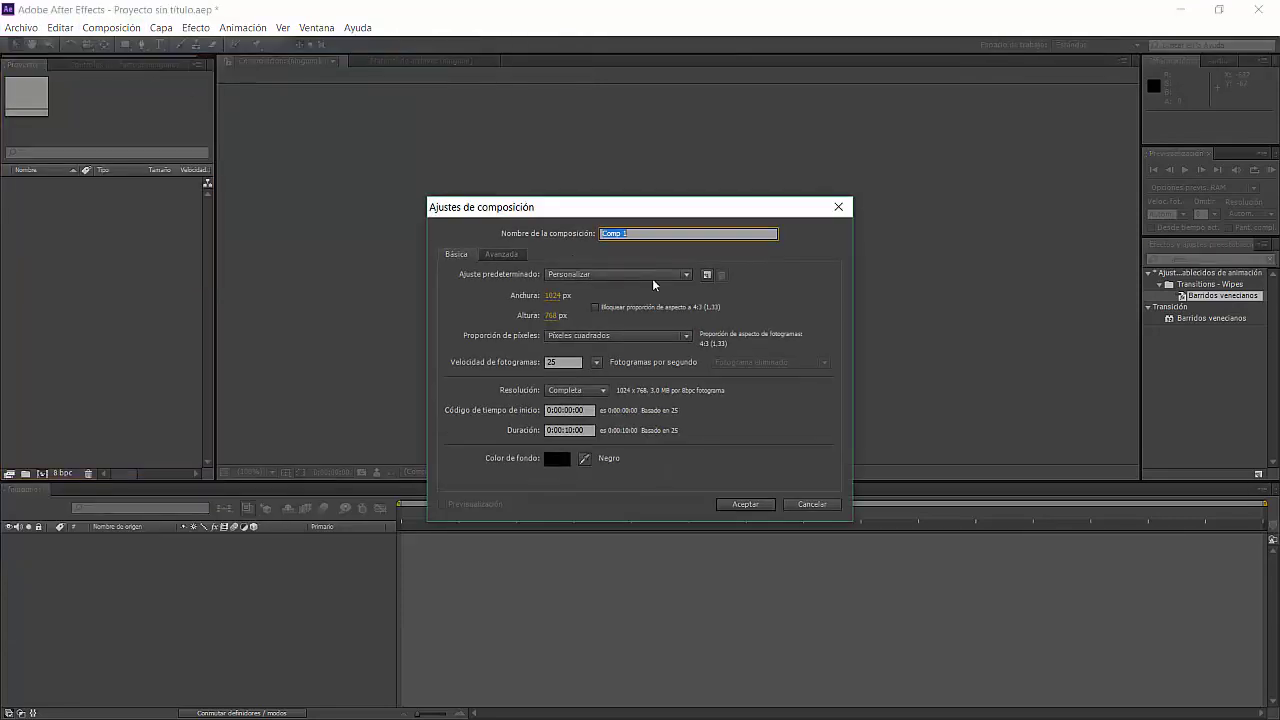
click(556, 296)
click(556, 316)
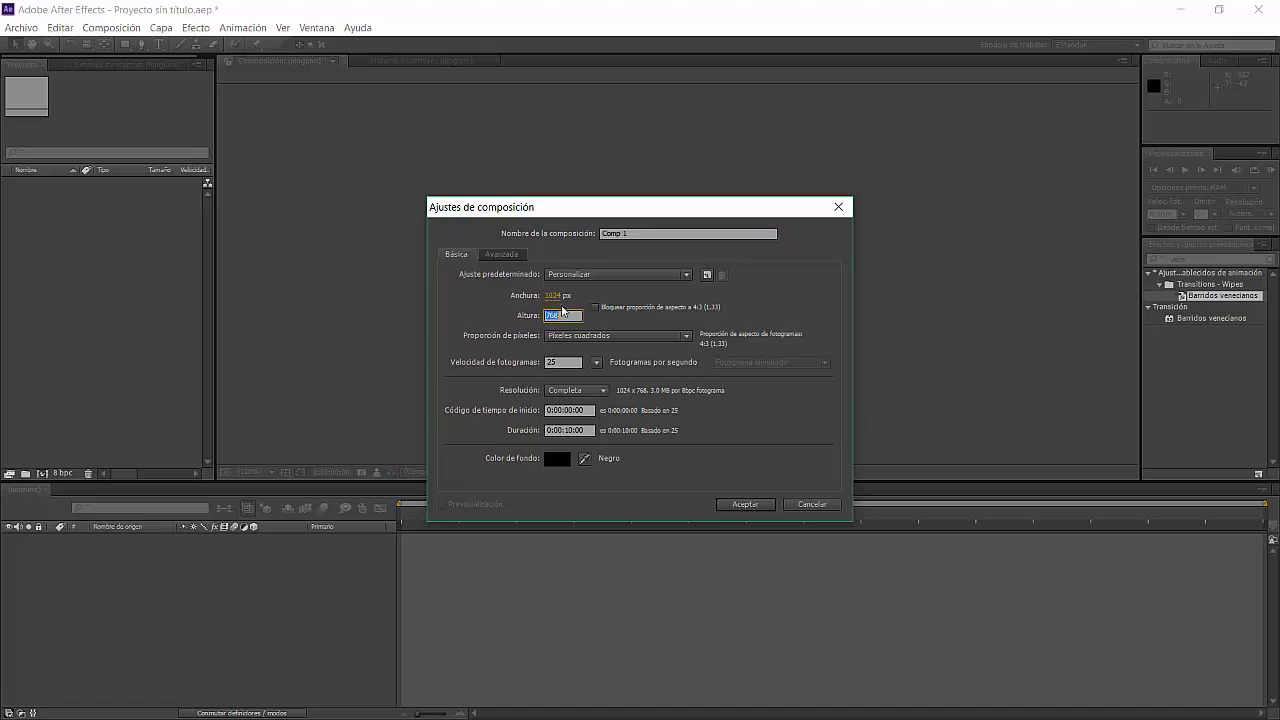
click(558, 296)
click(556, 316)
click(563, 362)
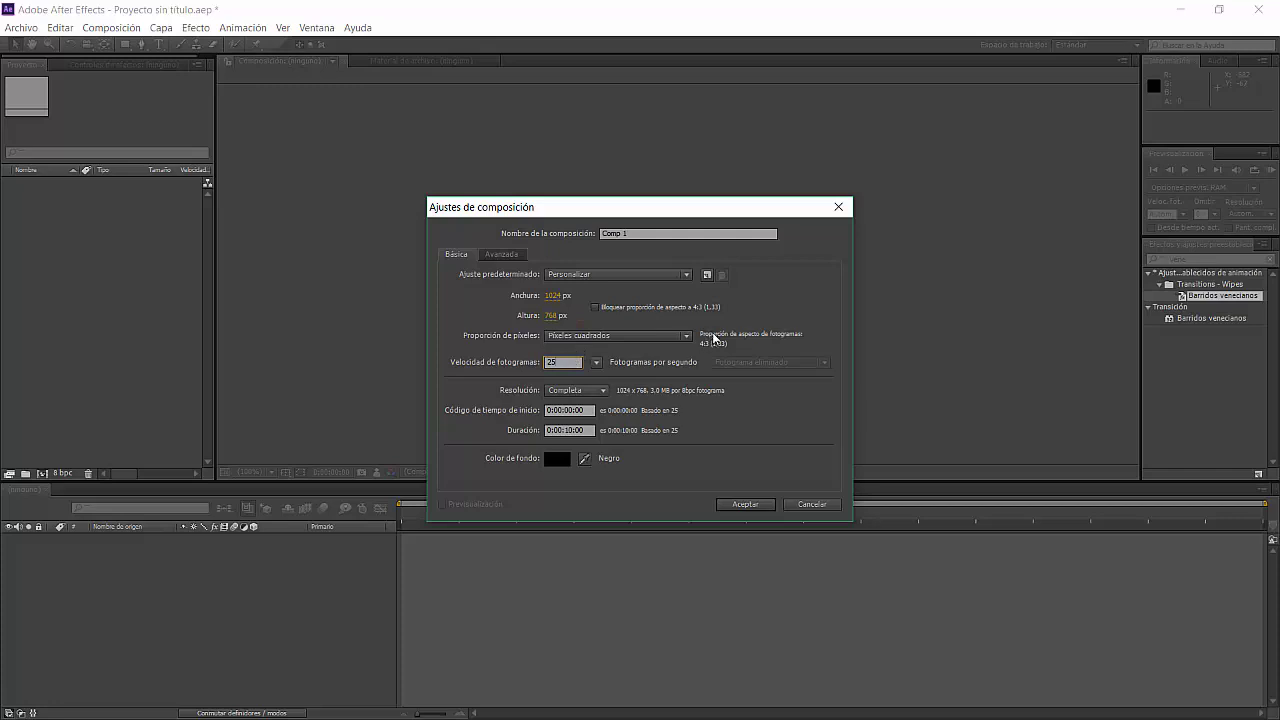
click(637, 338)
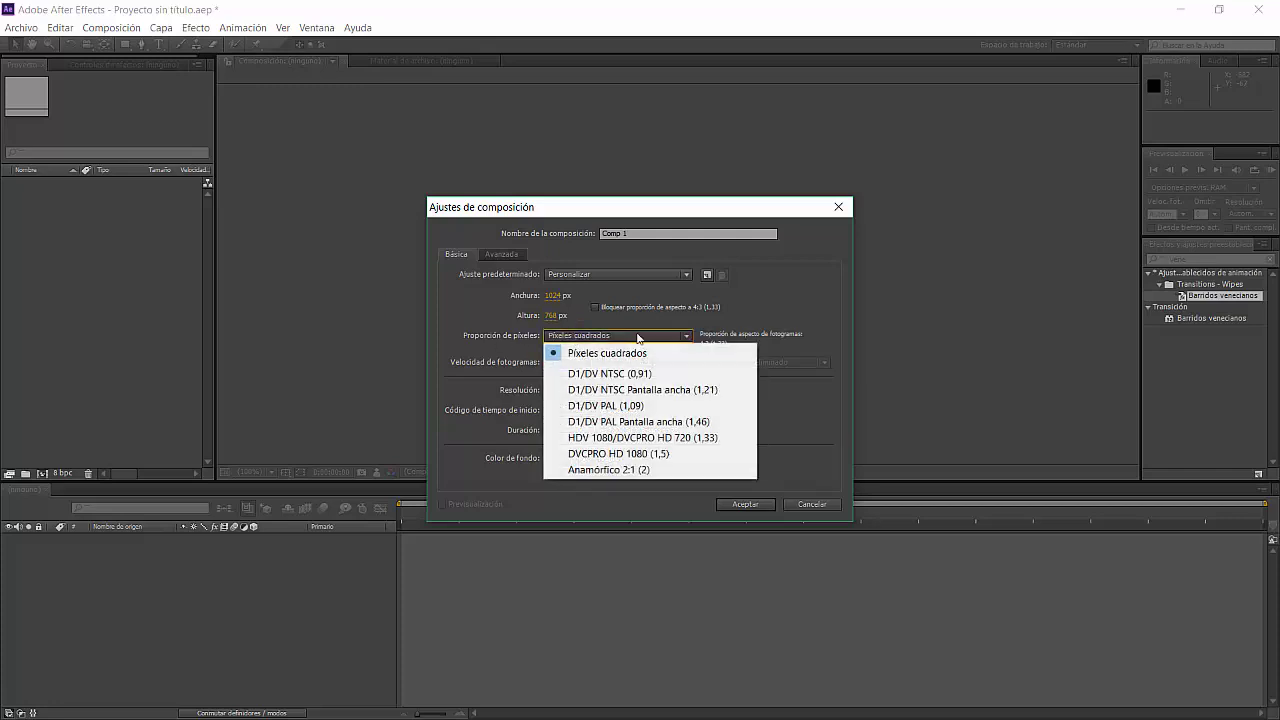
click(790, 318)
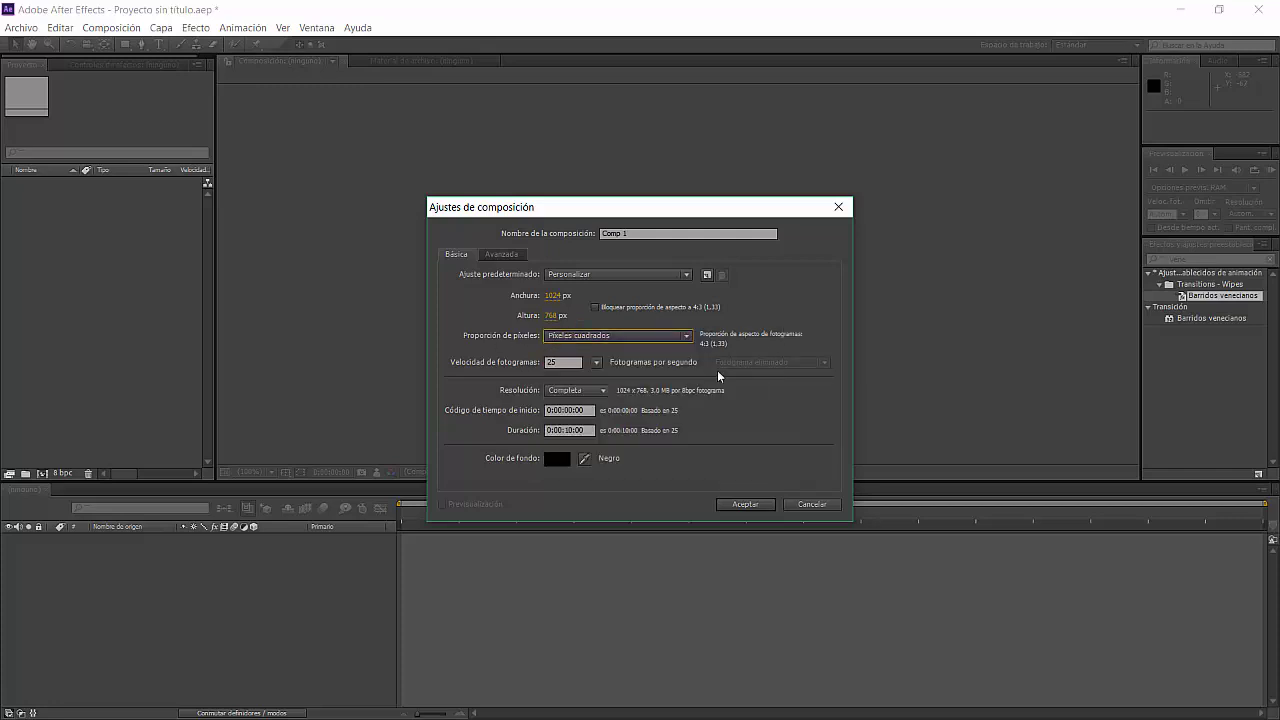
click(760, 504)
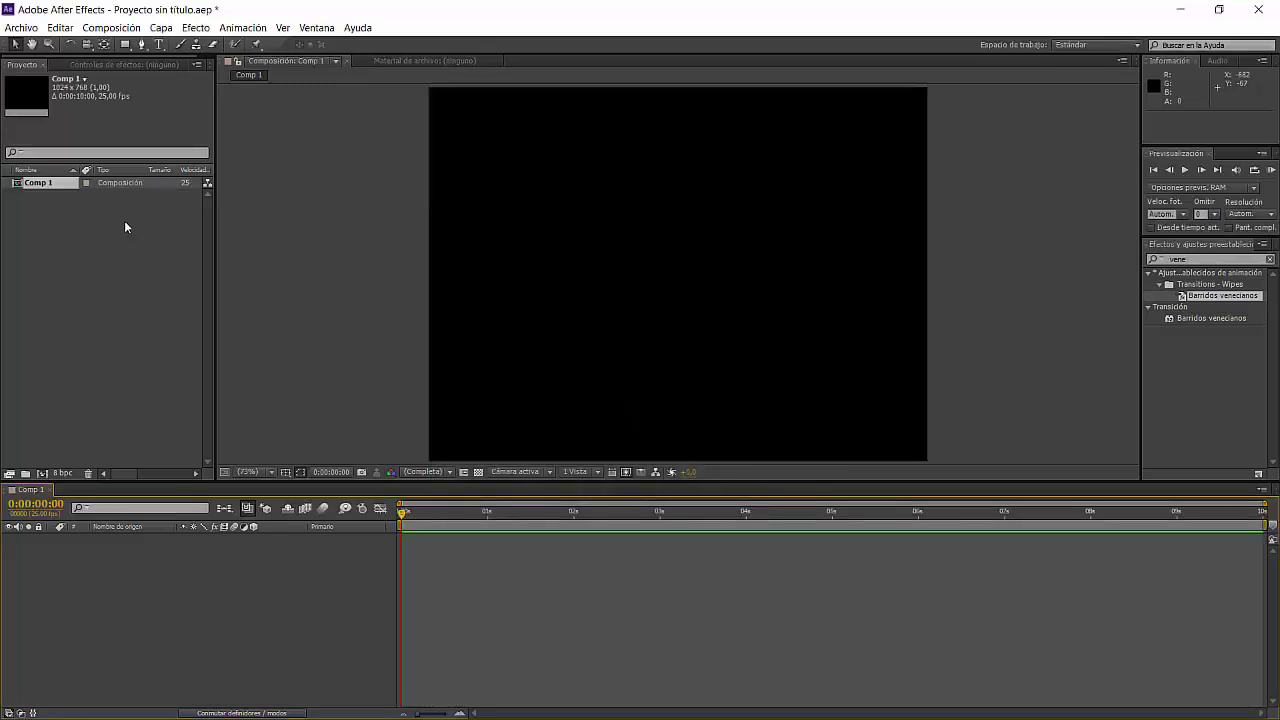
- Import MSK2.ai as a Composición and expand the MSK2 capas folder
click(21, 27)
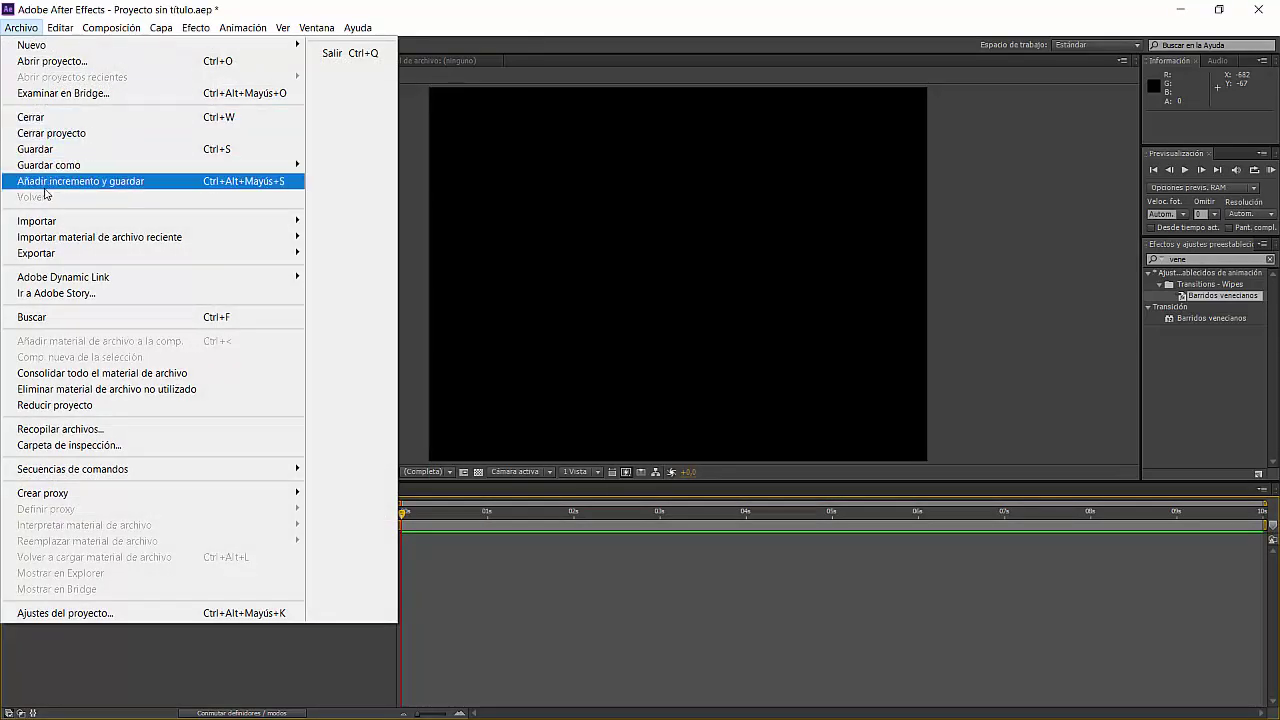
mouse_move(60, 221)
click(356, 224)
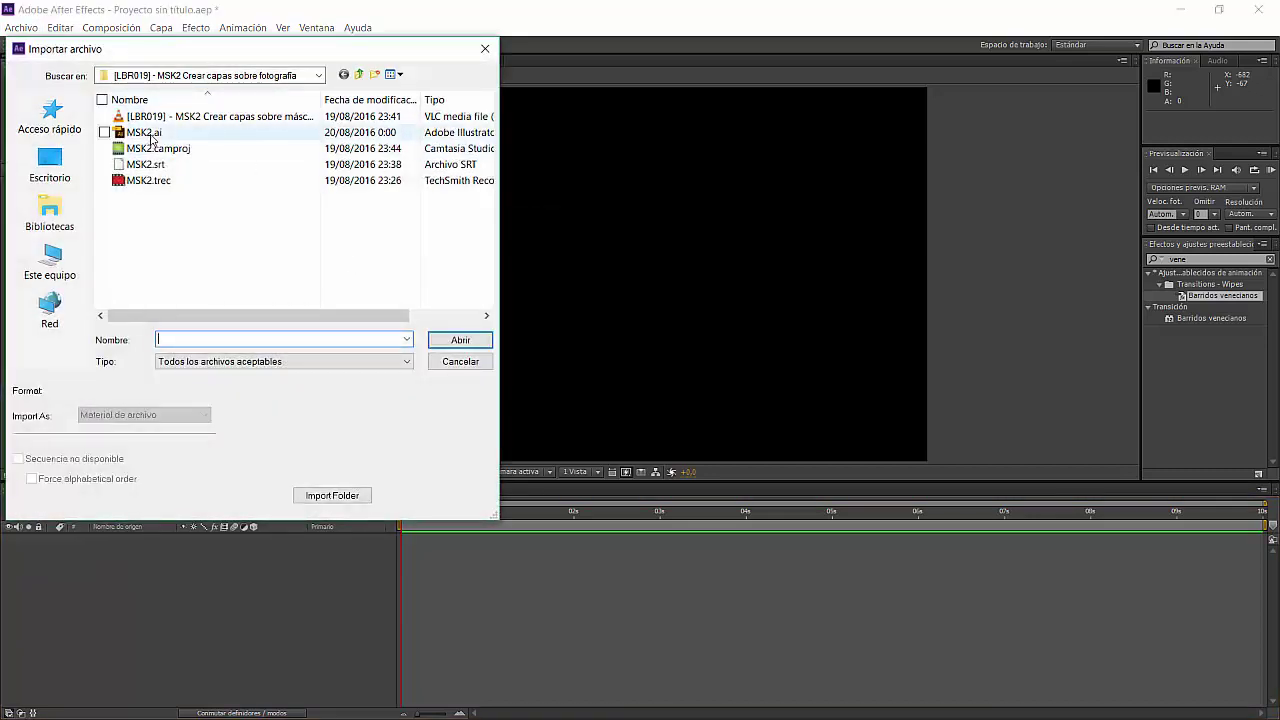
click(150, 133)
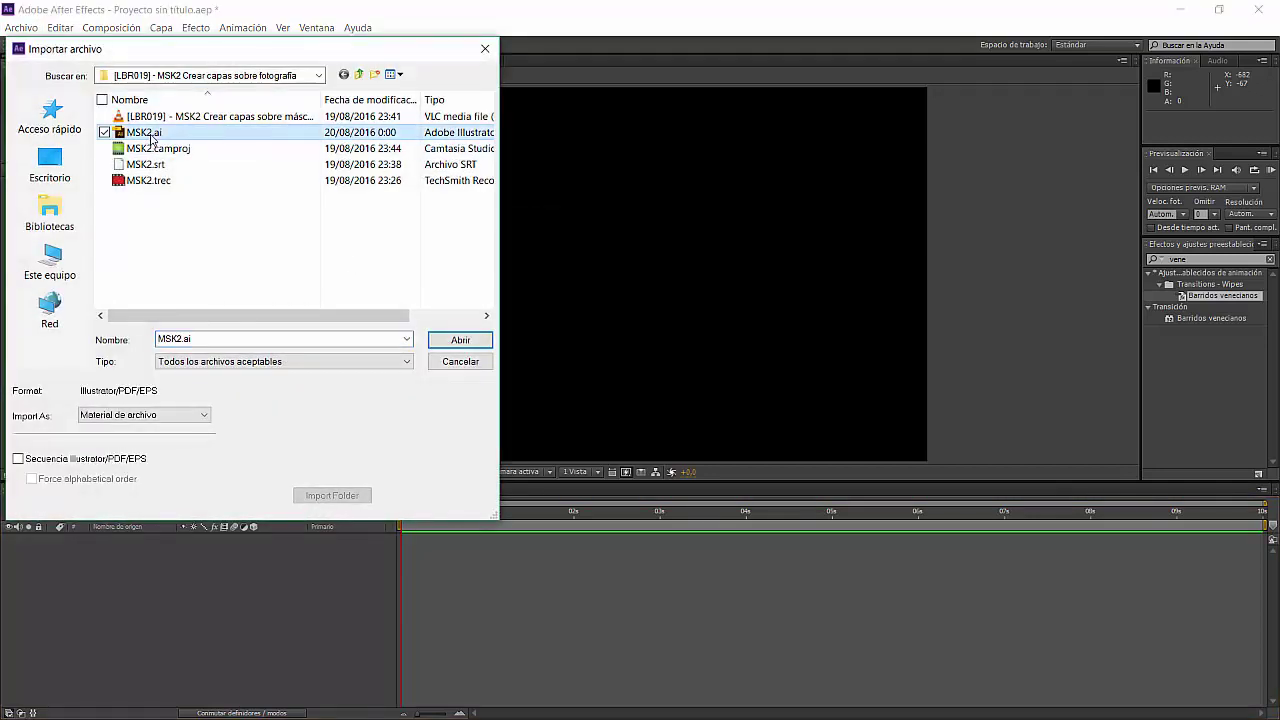
click(168, 418)
click(135, 441)
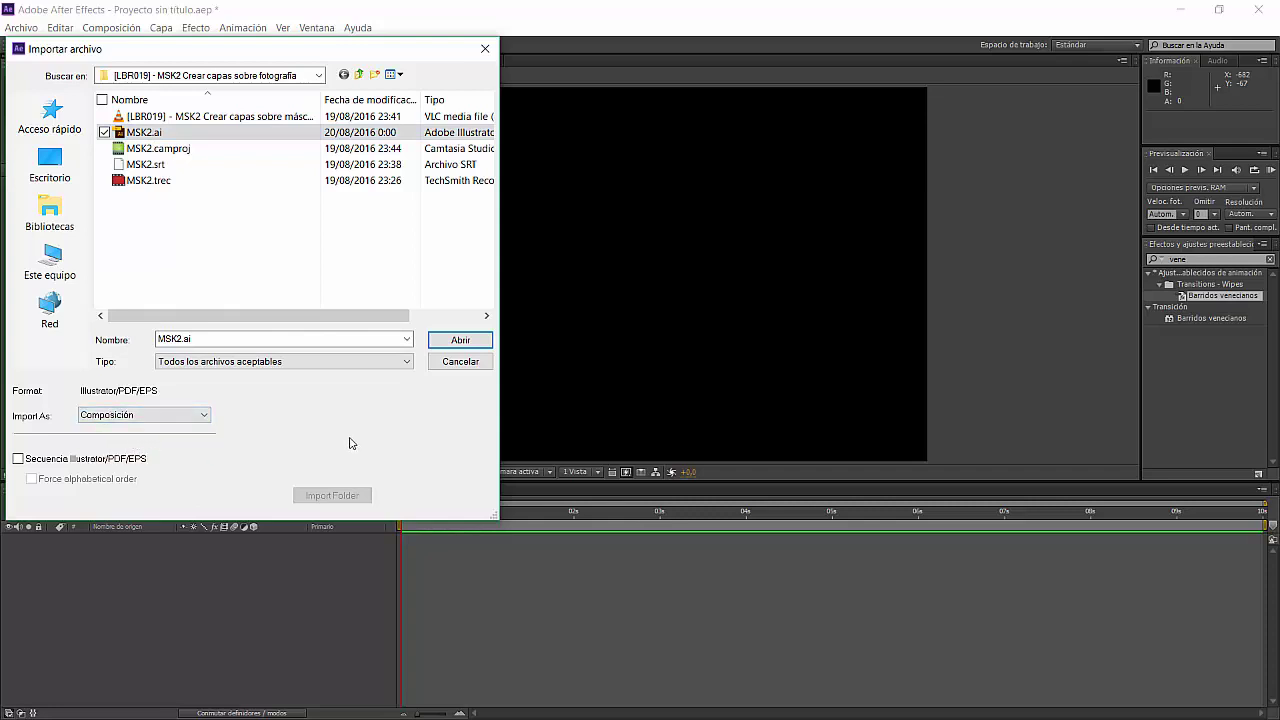
click(460, 341)
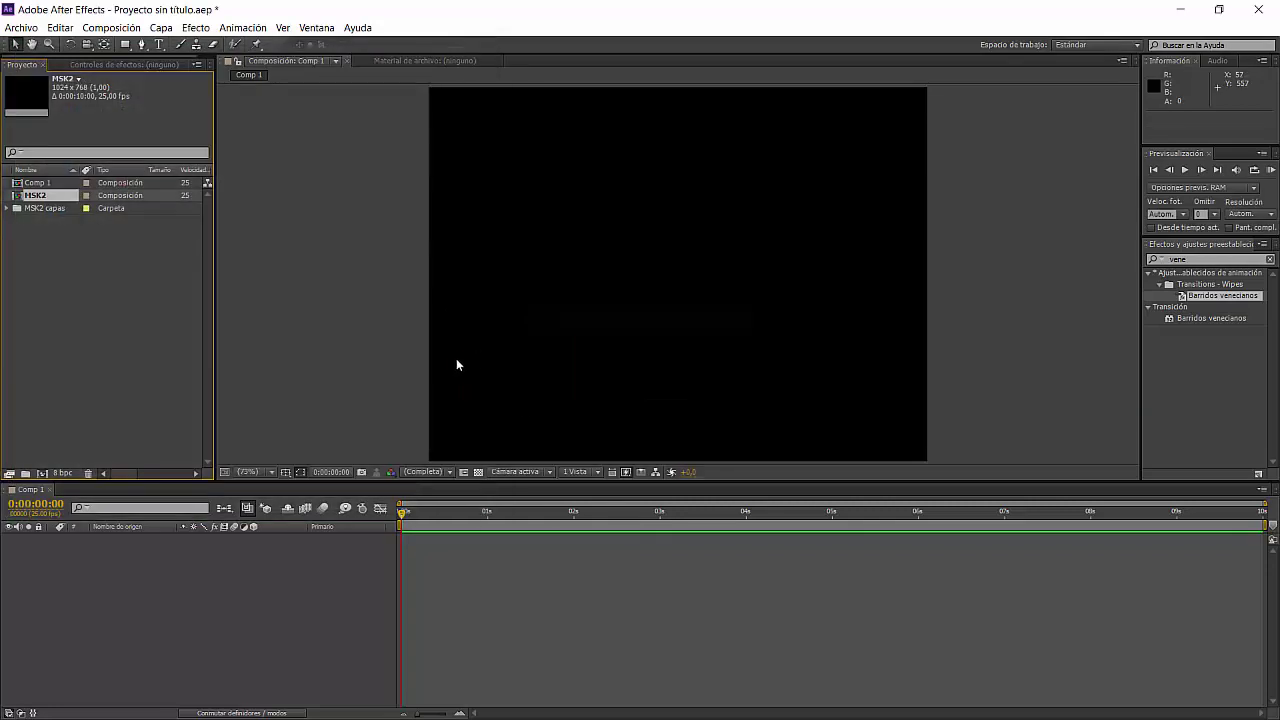
click(8, 208)
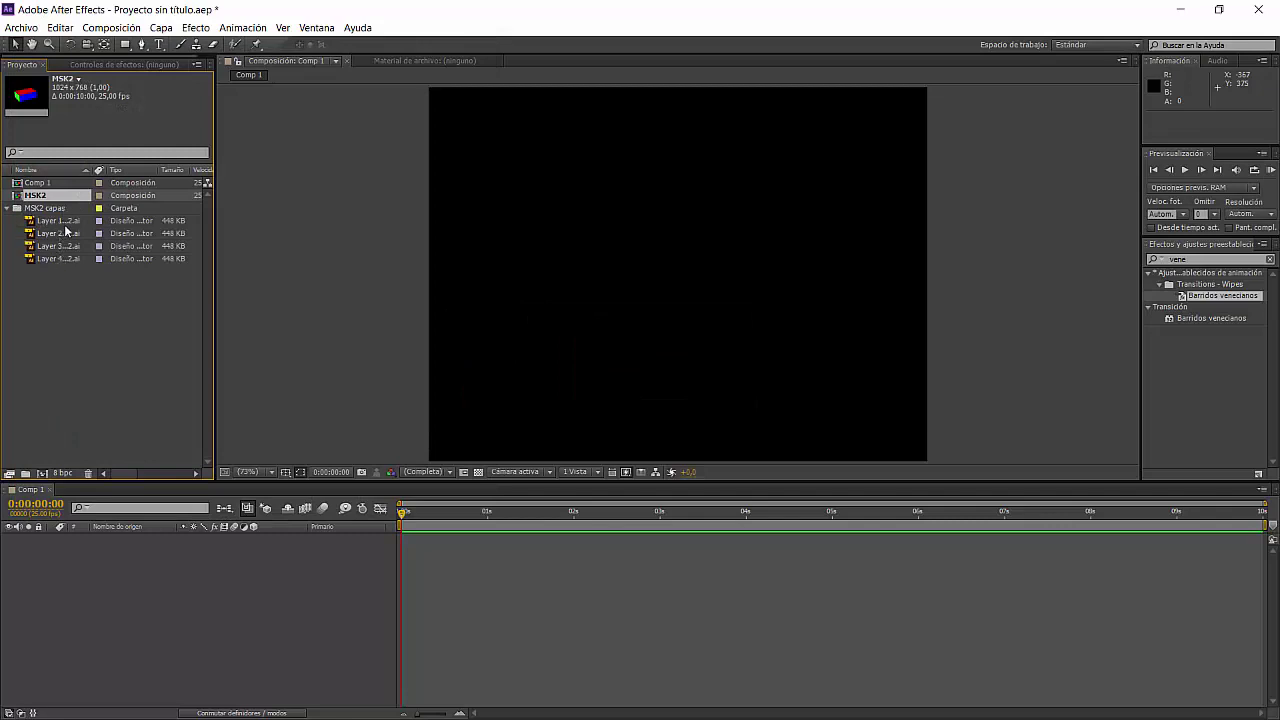
- Drag Layer 1 through Layer 4 .ai into the Comp 1 timeline, each stacked above the previous
click(58, 221)
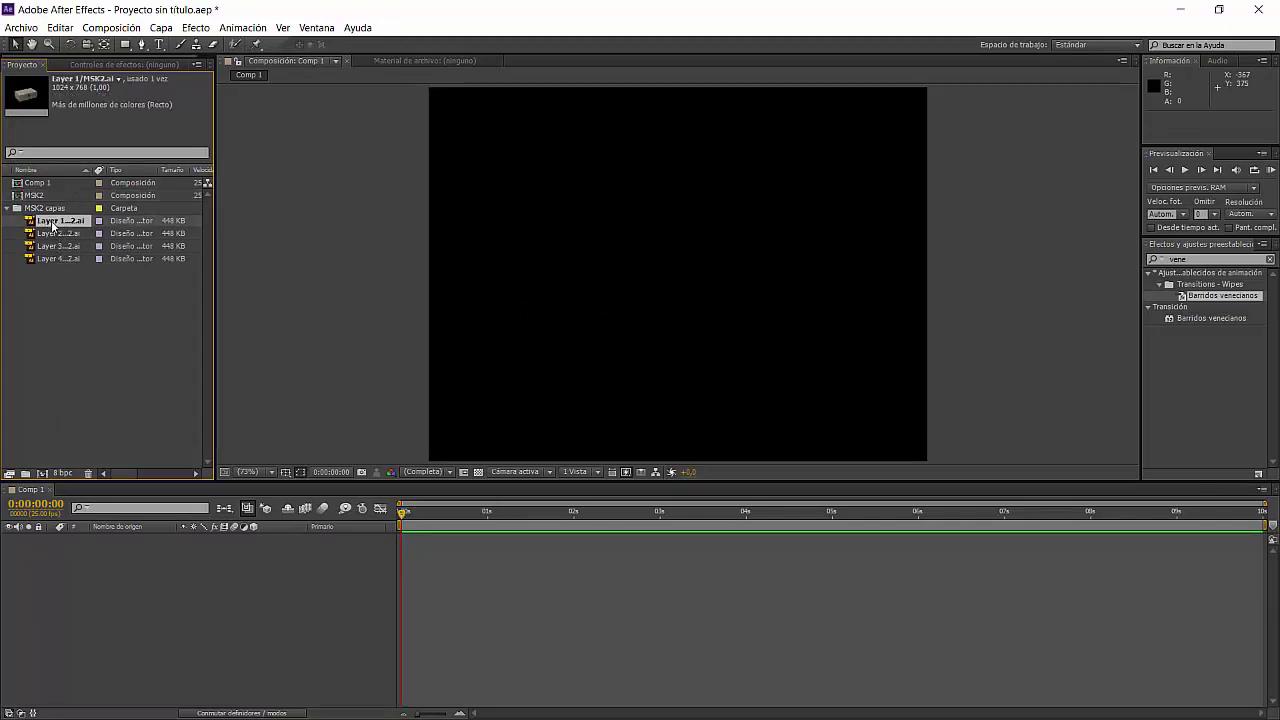
mouse_move(33, 236)
mouse_down()
mouse_move(113, 540)
mouse_move(87, 578)
mouse_up()
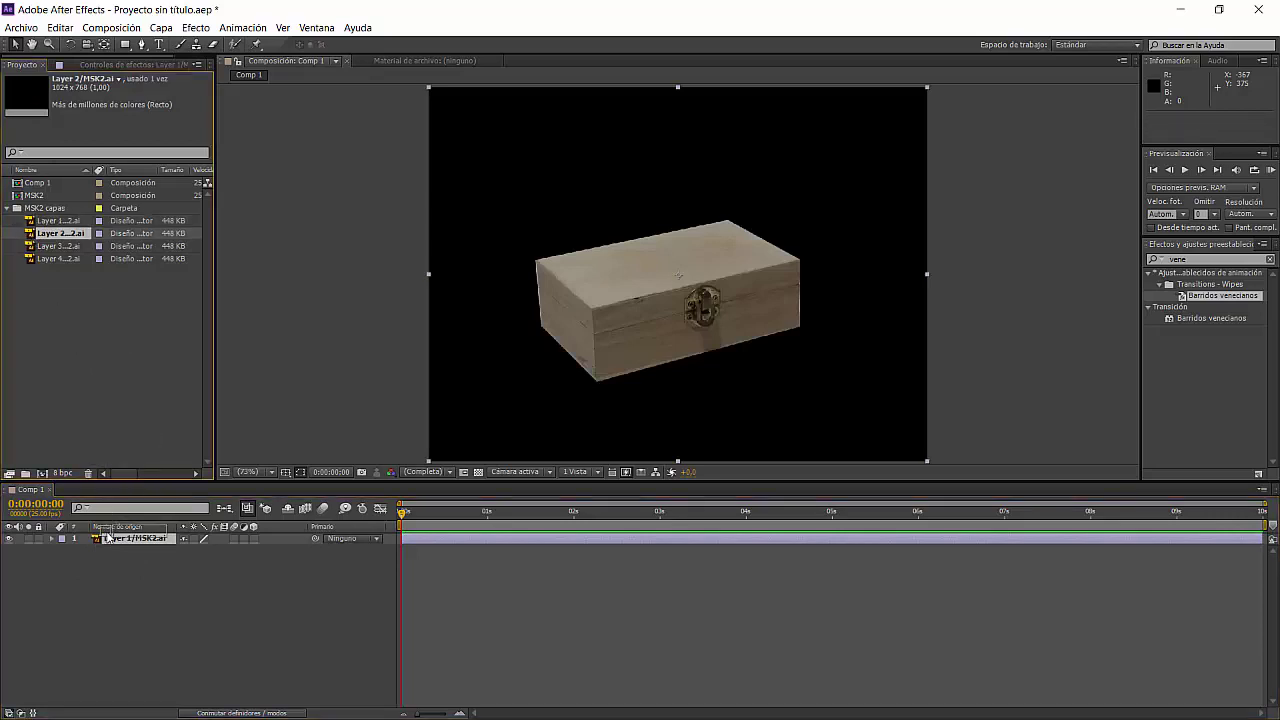
drag(31, 235, 114, 540)
drag(30, 246, 98, 541)
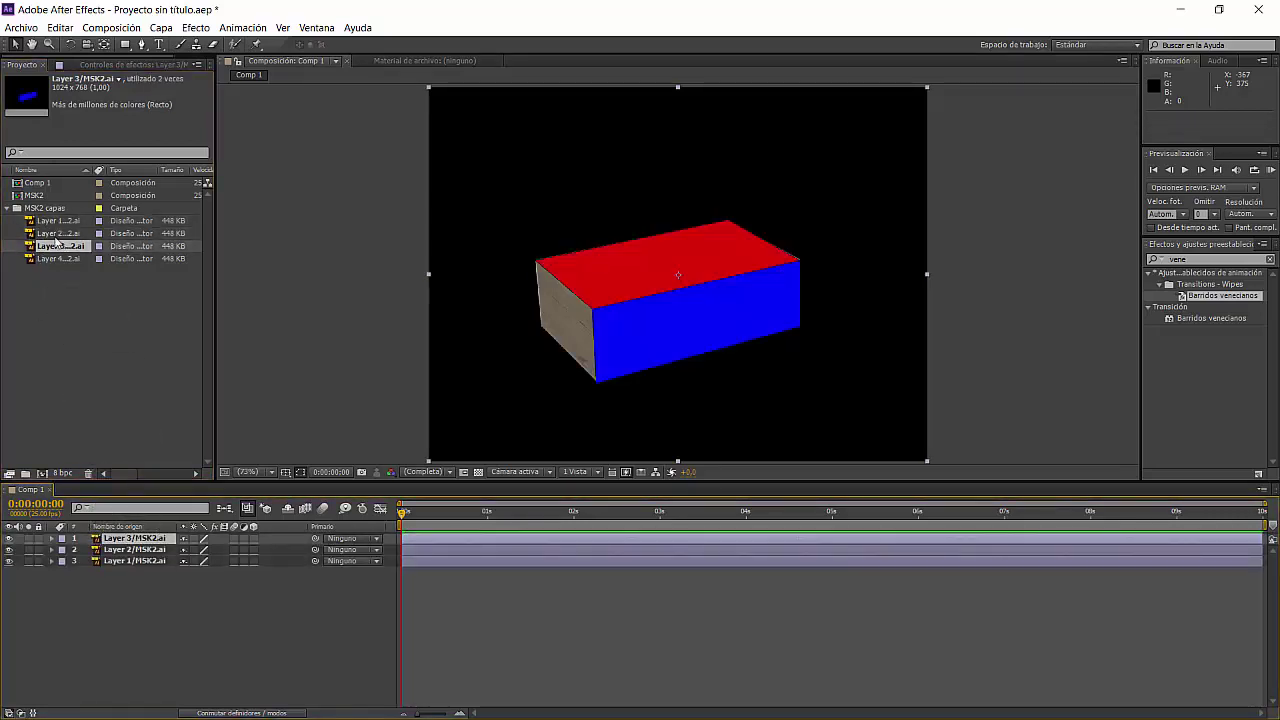
drag(45, 258, 94, 540)
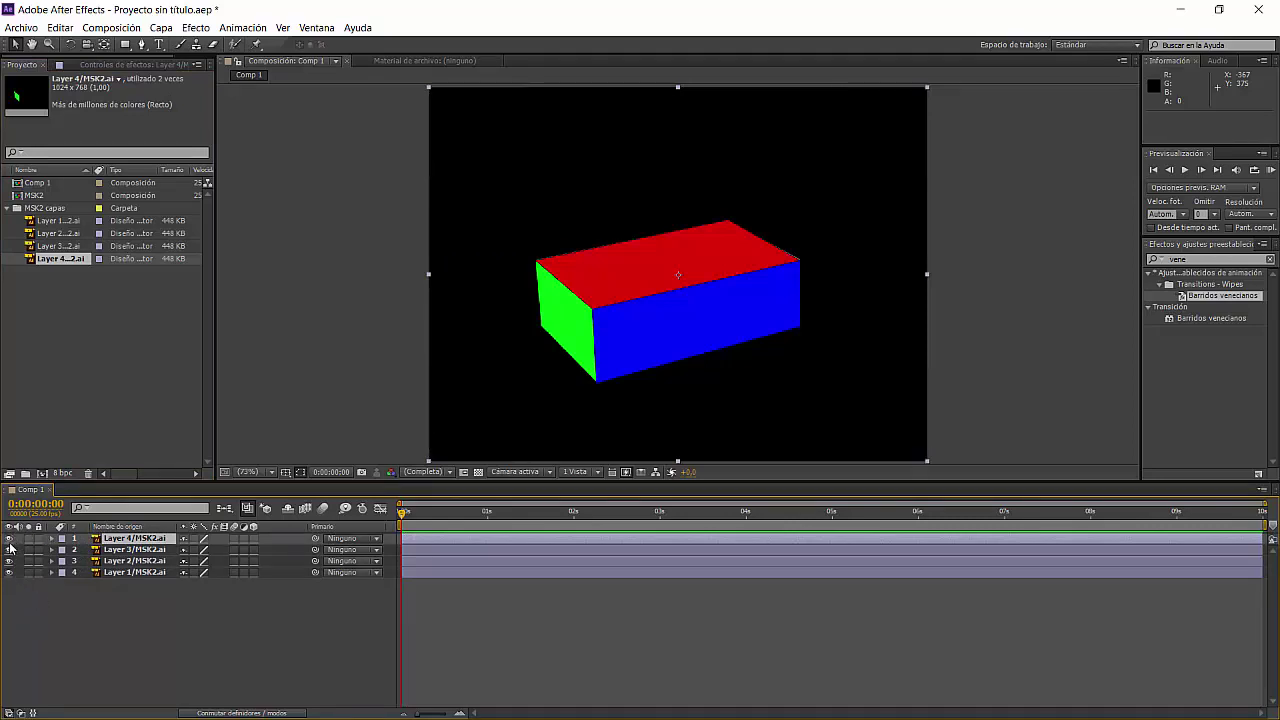
- Toggle each face layer's visibility off and back on, then expand Layer 2/MSK2.ai's properties
click(9, 538)
click(9, 549)
click(9, 560)
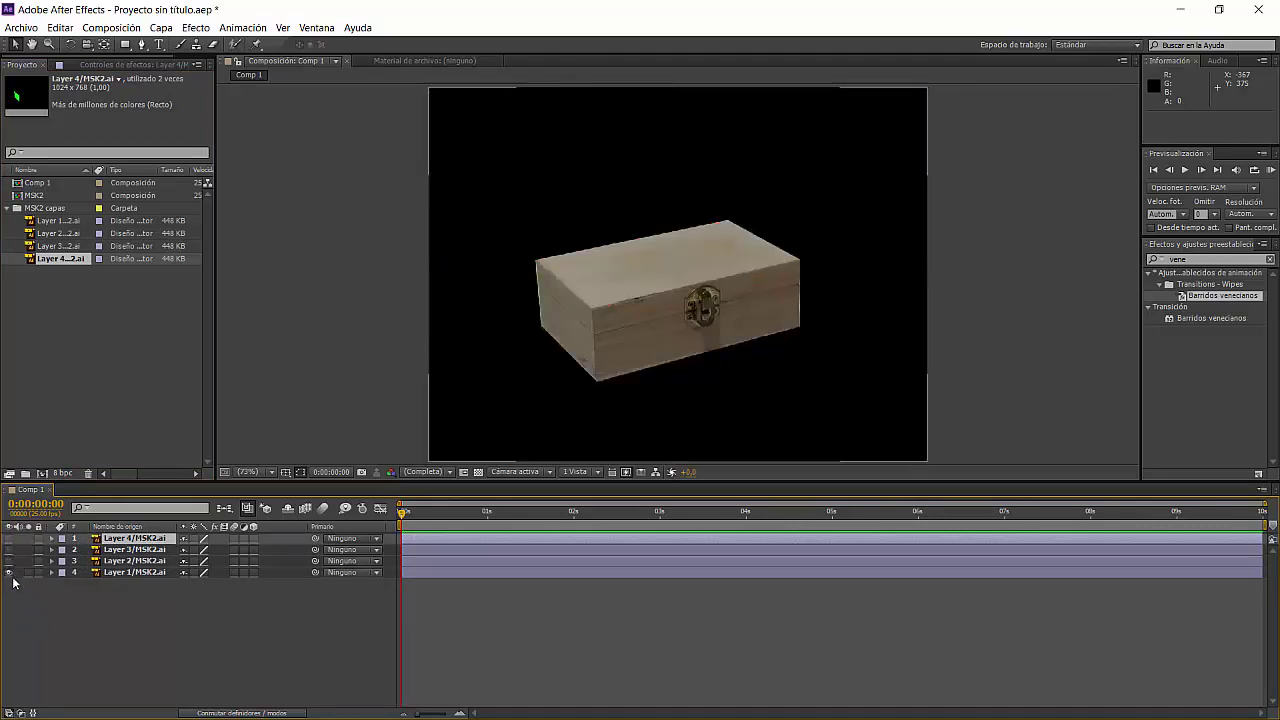
click(9, 572)
click(9, 560)
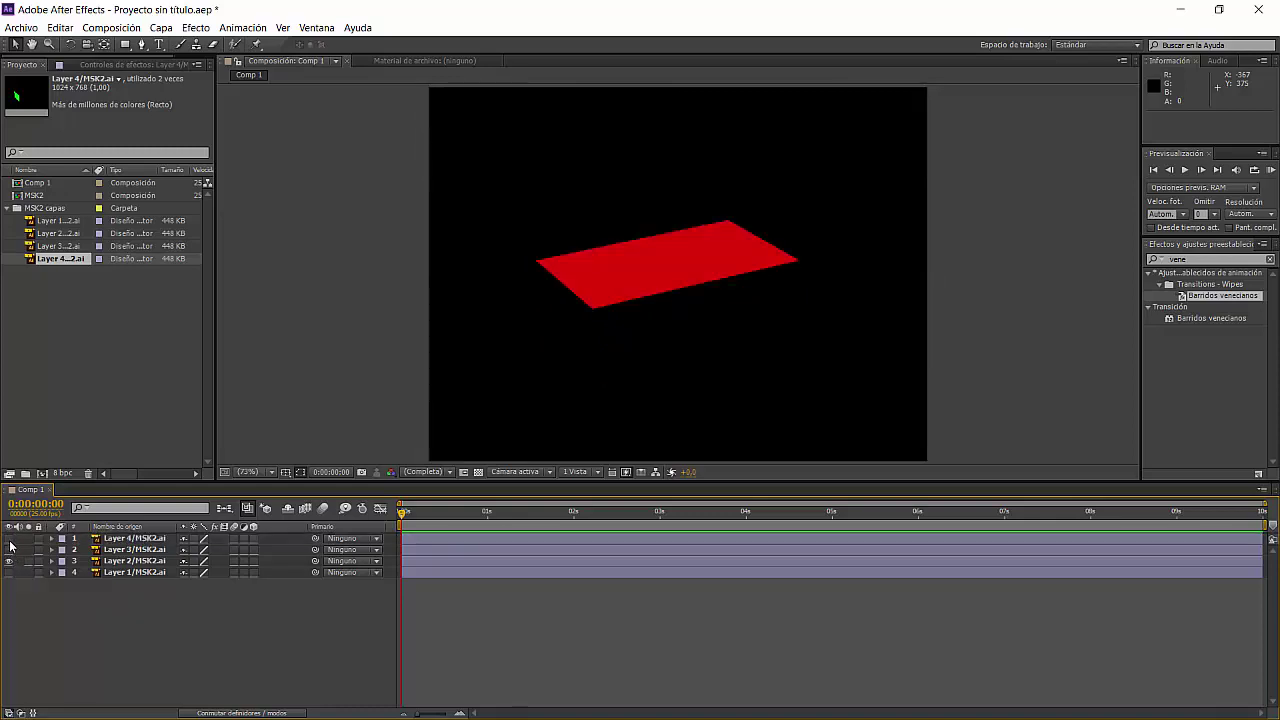
click(9, 549)
click(9, 538)
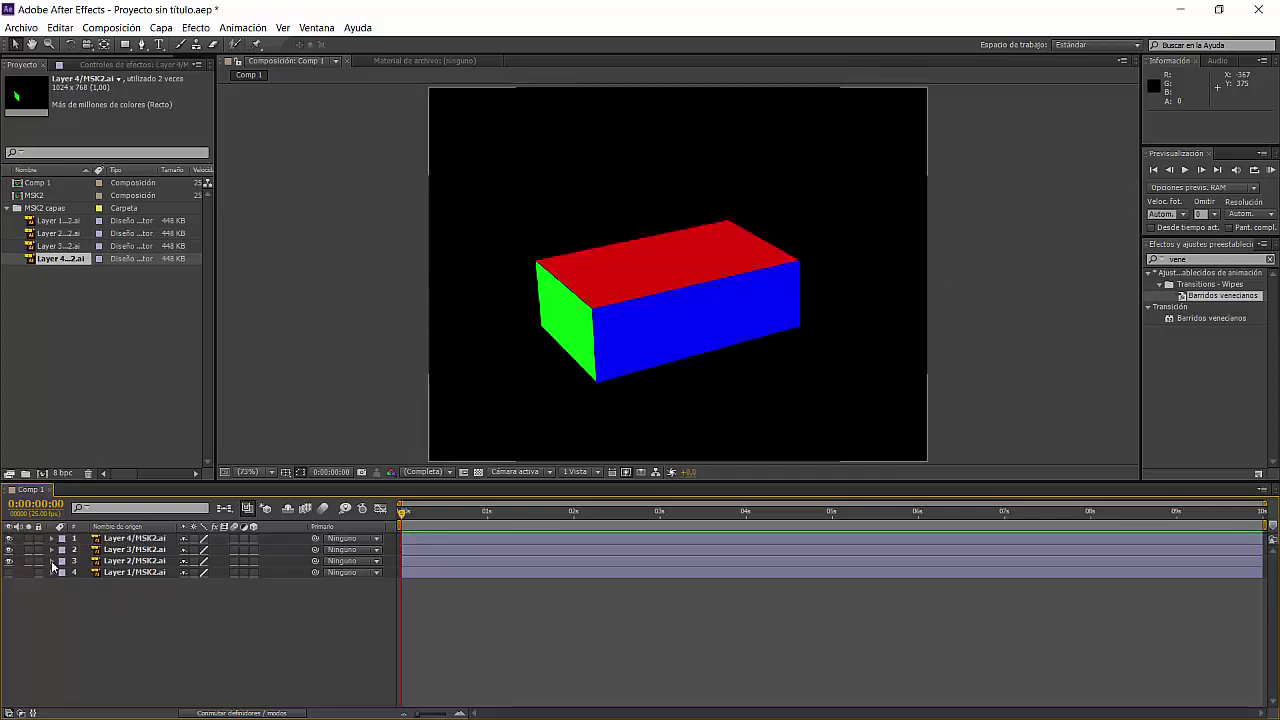
click(52, 561)
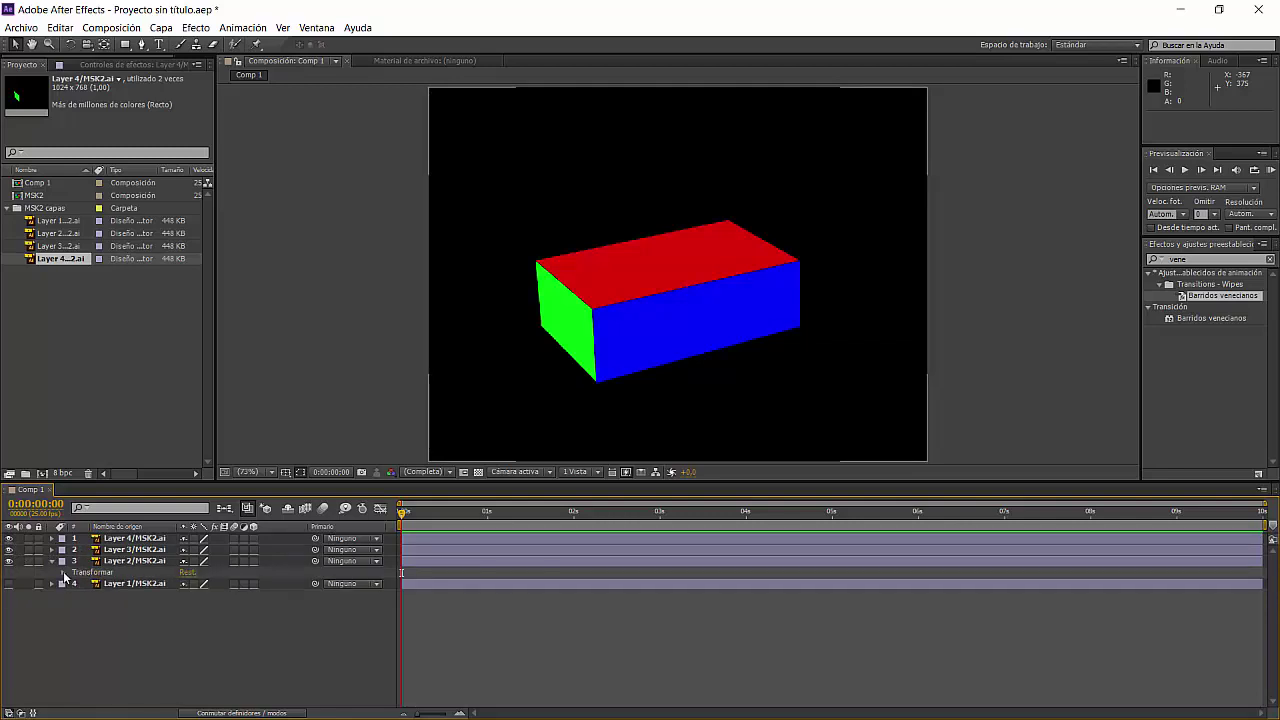
click(64, 572)
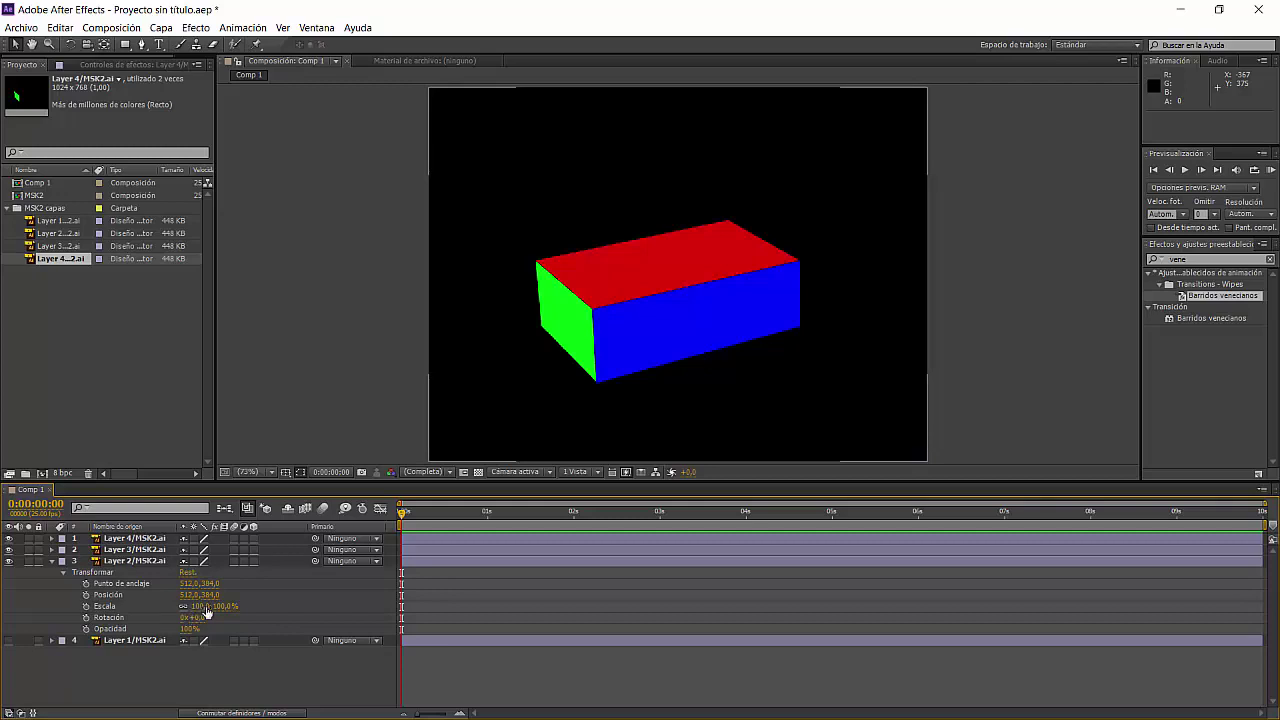
click(9, 561)
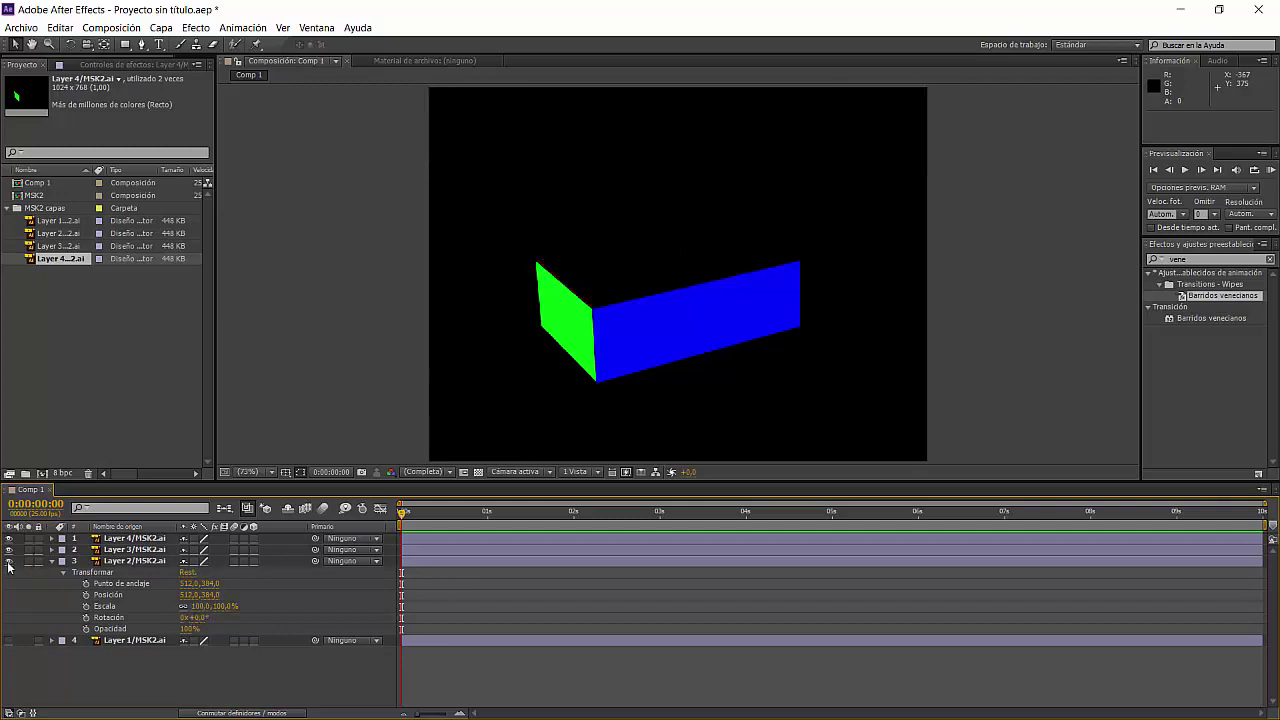
click(9, 562)
click(9, 562)
click(9, 562)
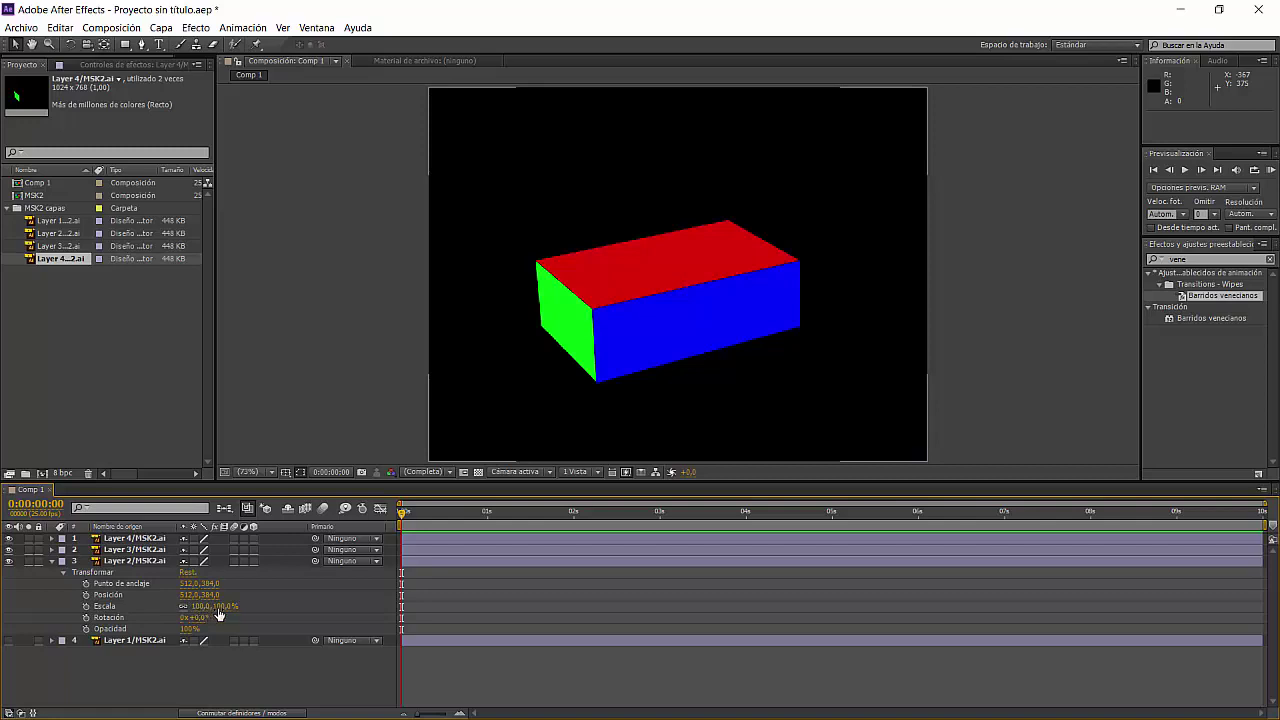
drag(198, 617, 221, 617)
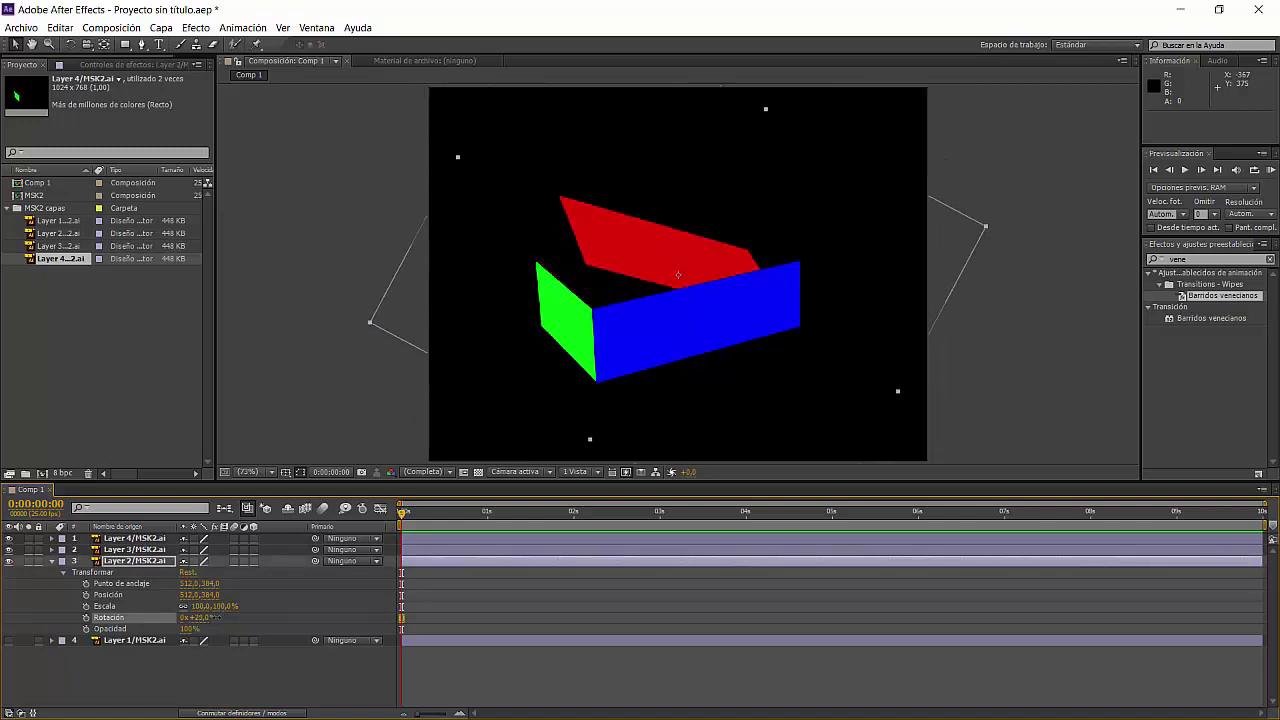
key(ctrl+z)
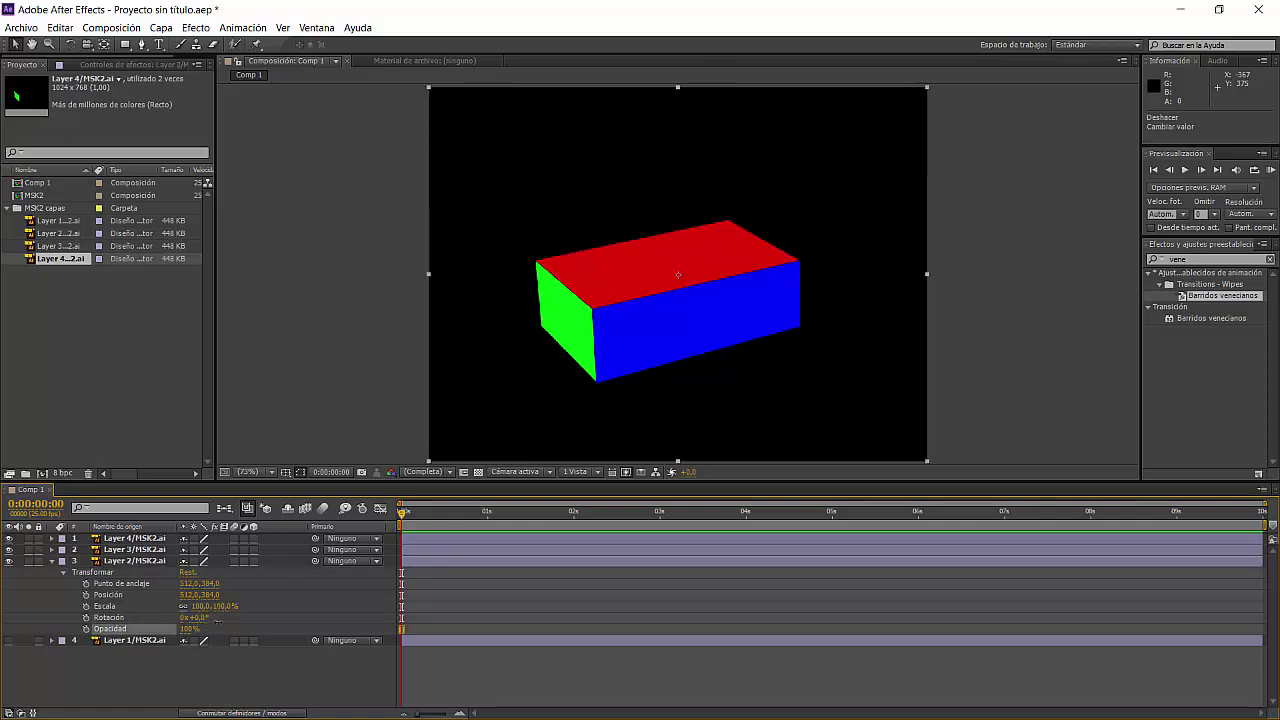
drag(187, 628, 255, 636)
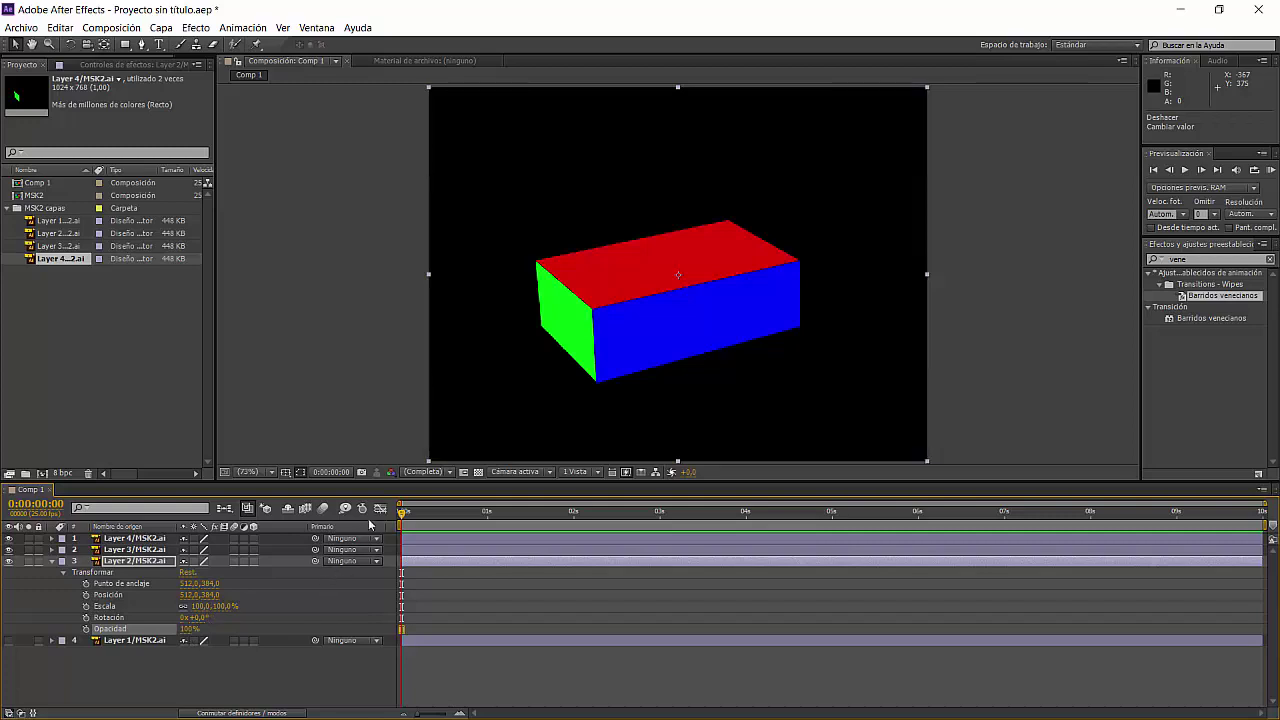
drag(422, 517, 228, 548)
- Keyframe the red lid's Opacity at 0% at the start and 100% at 3 seconds
click(86, 629)
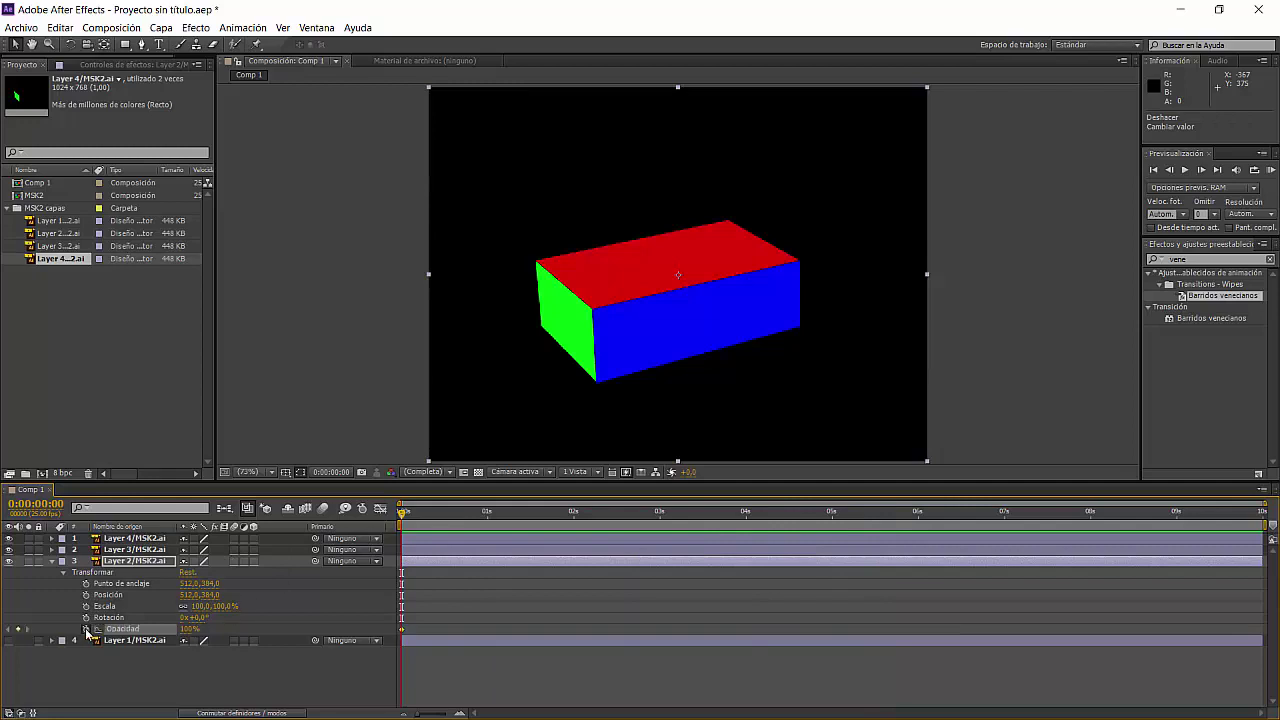
click(189, 628)
text(0)
key(Return)
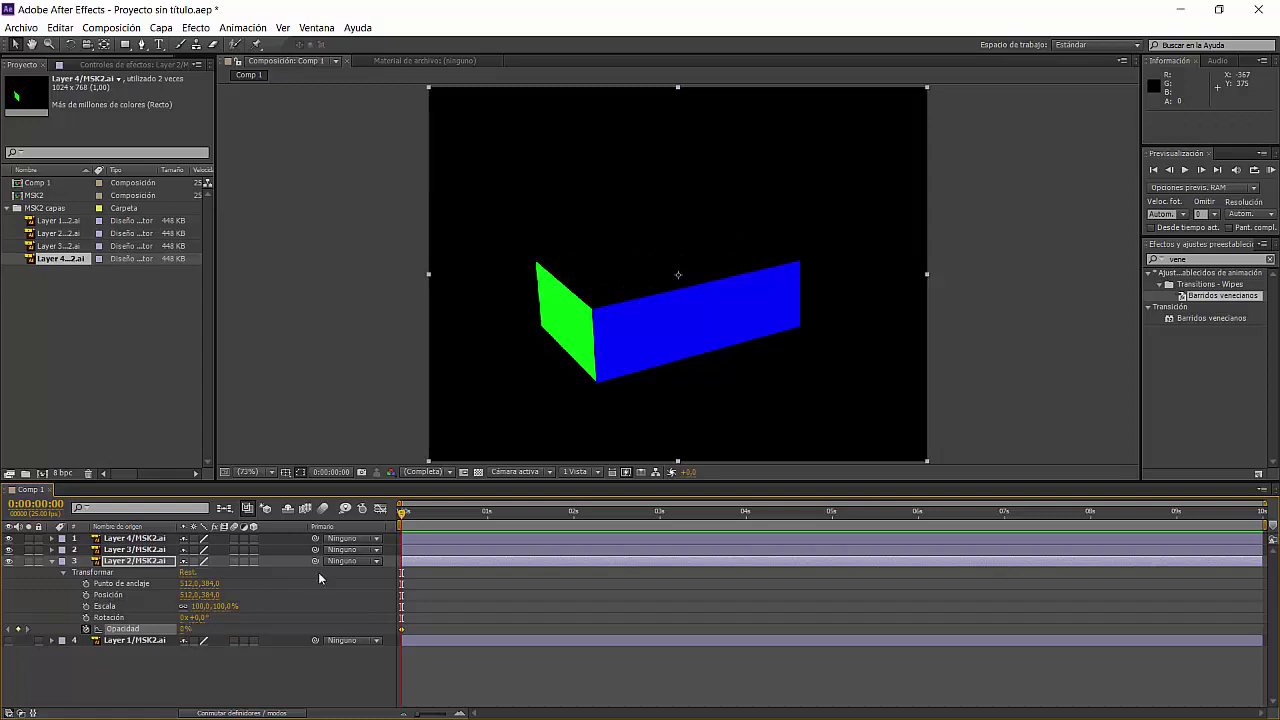
drag(518, 516, 662, 514)
click(185, 628)
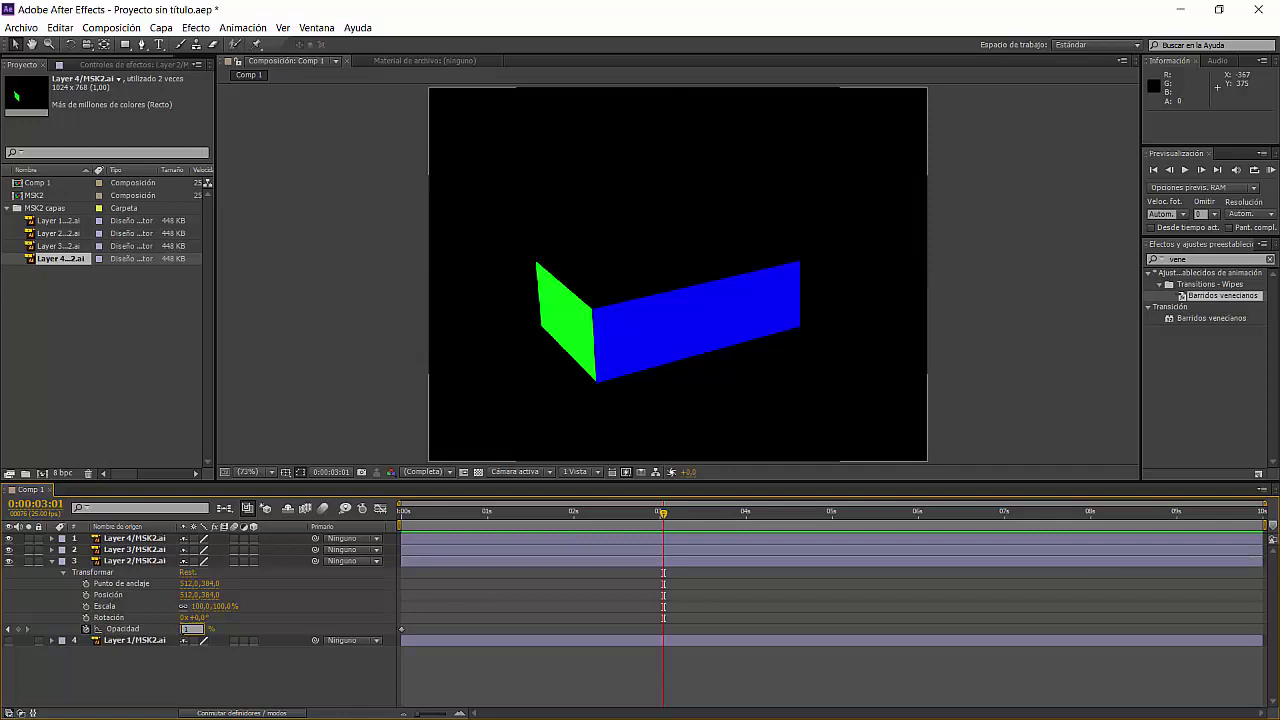
text(100)
key(Return)
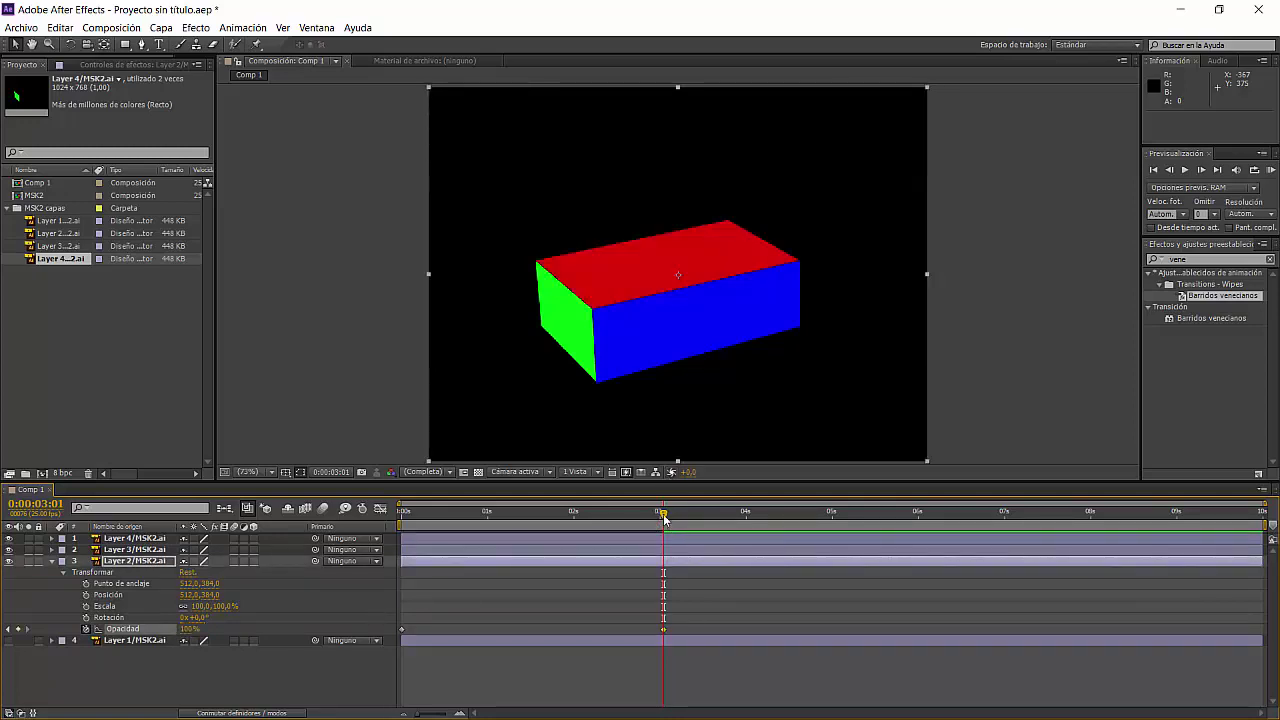
- Add a 0% Opacity keyframe at 6 seconds and scrub back to preview the fade
drag(664, 516, 918, 514)
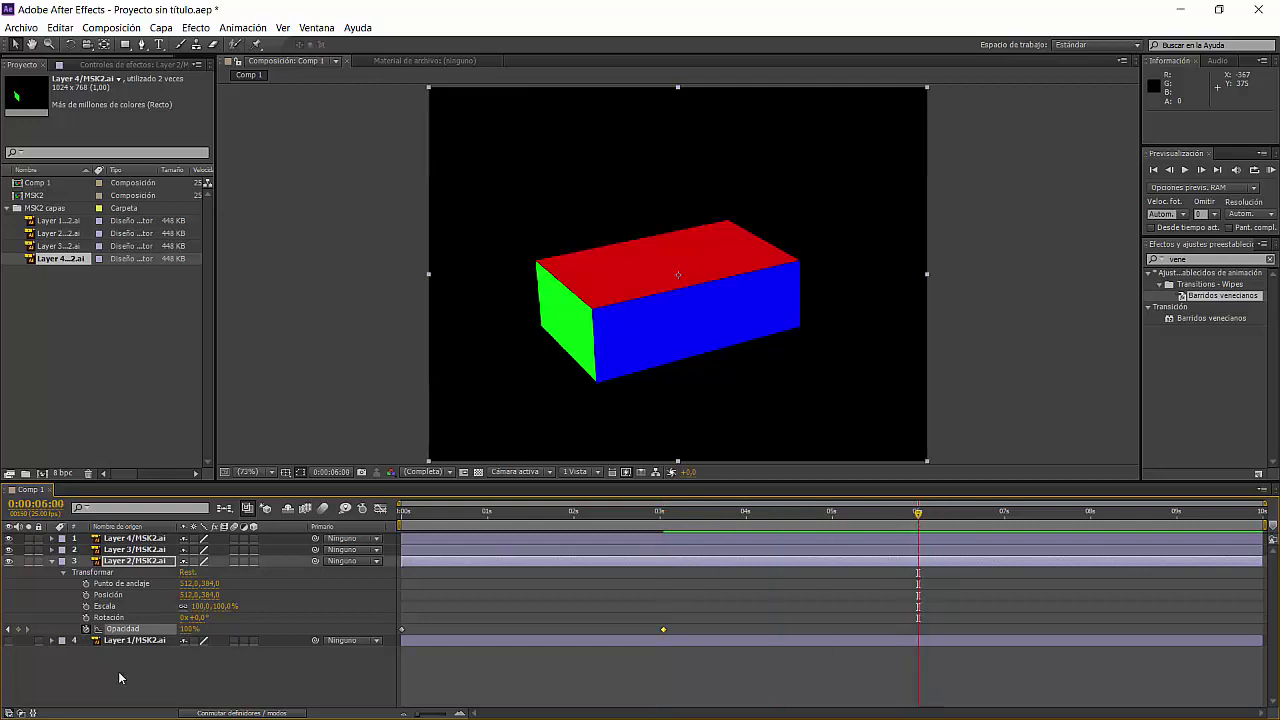
click(190, 628)
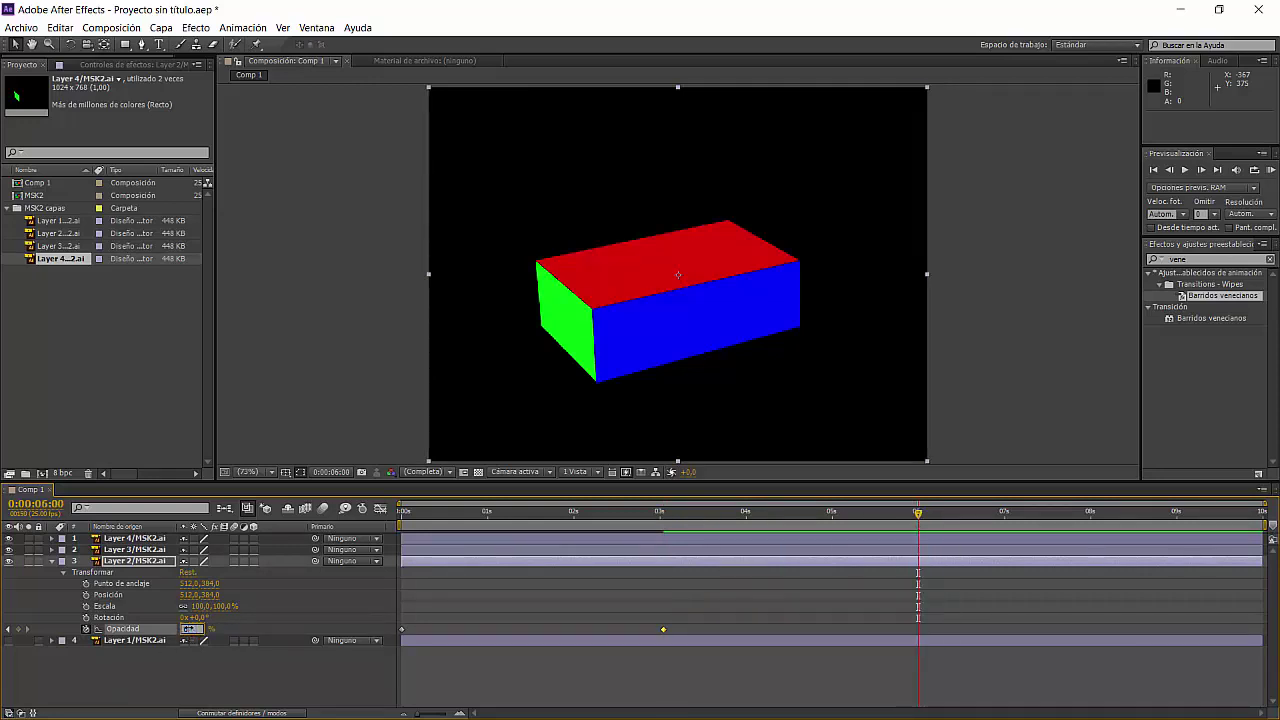
text(0)
key(Return)
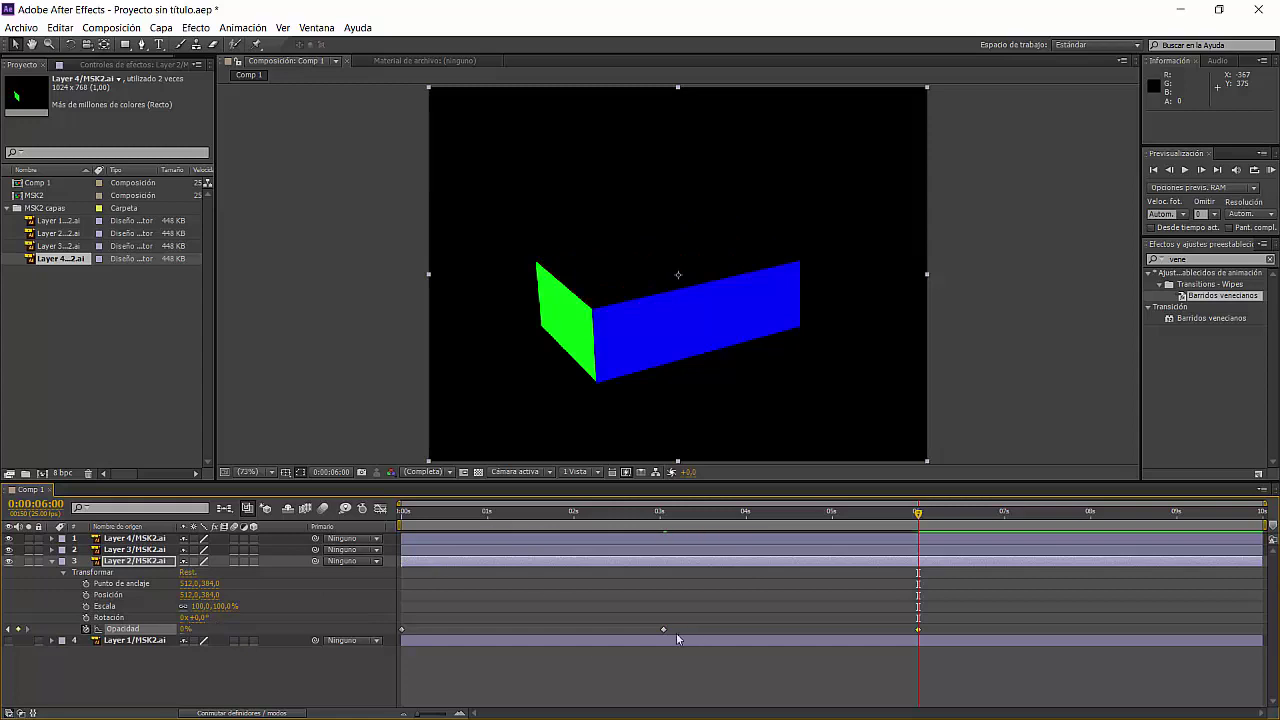
click(663, 513)
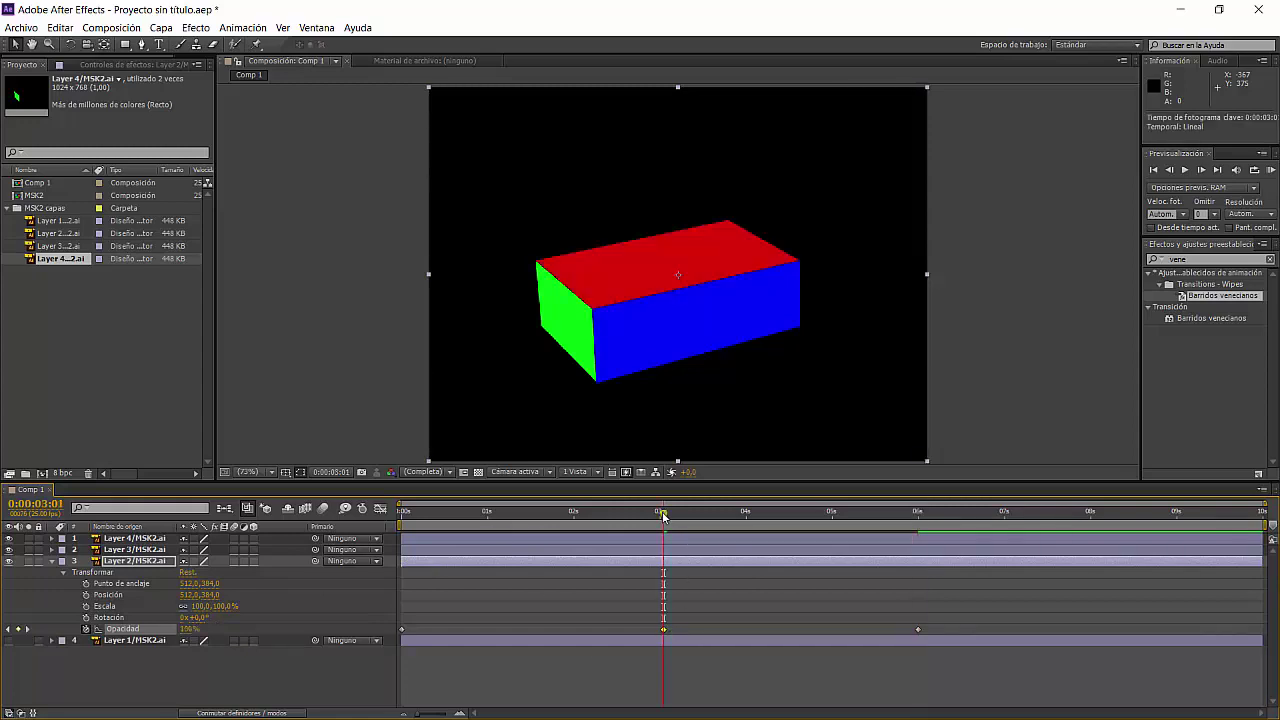
drag(663, 513, 408, 532)
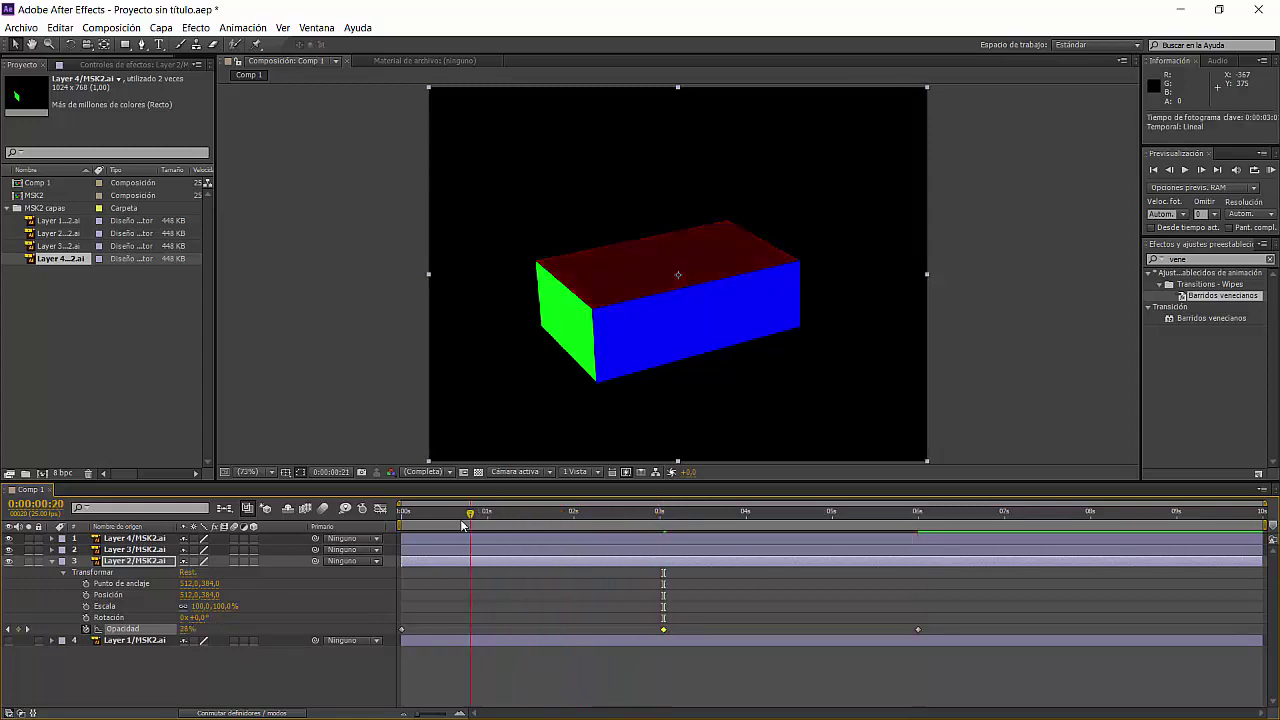
mouse_move(408, 532)
mouse_down()
mouse_move(652, 537)
mouse_move(402, 535)
mouse_up()
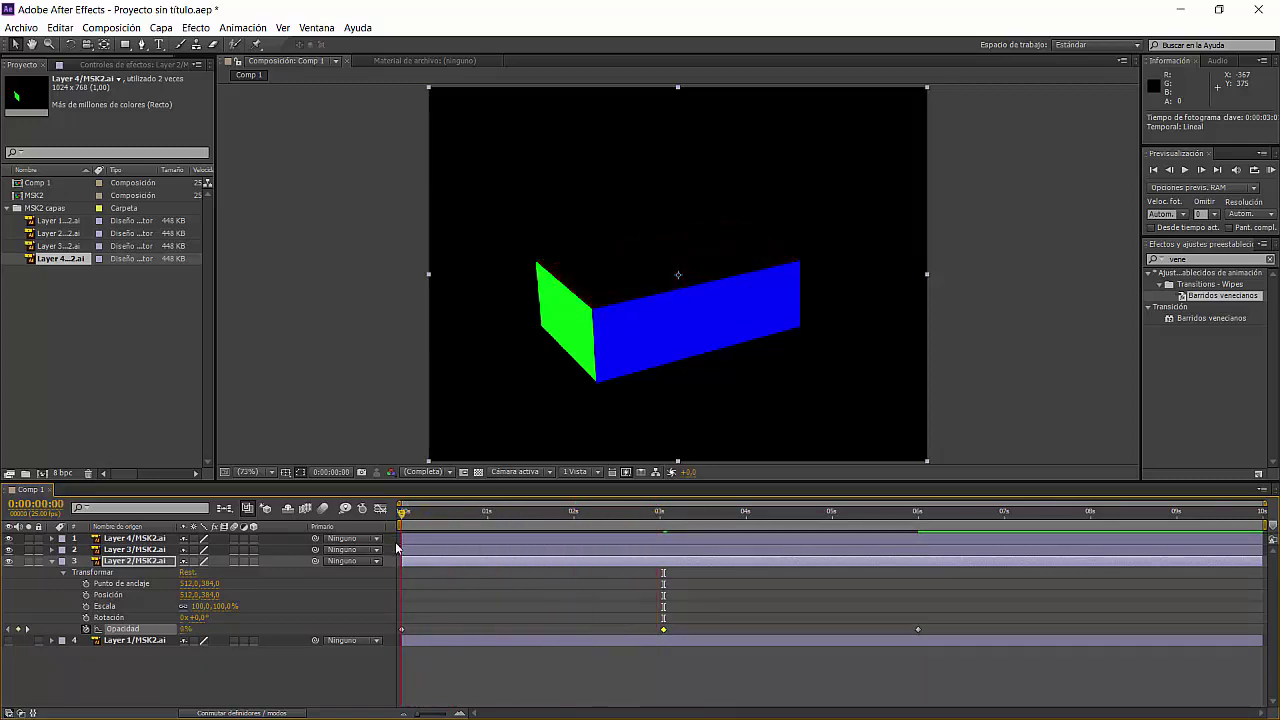
- Set the 3-second Opacity keyframe's Interpolación temporal to a curved Bézier option
right_click(663, 631)
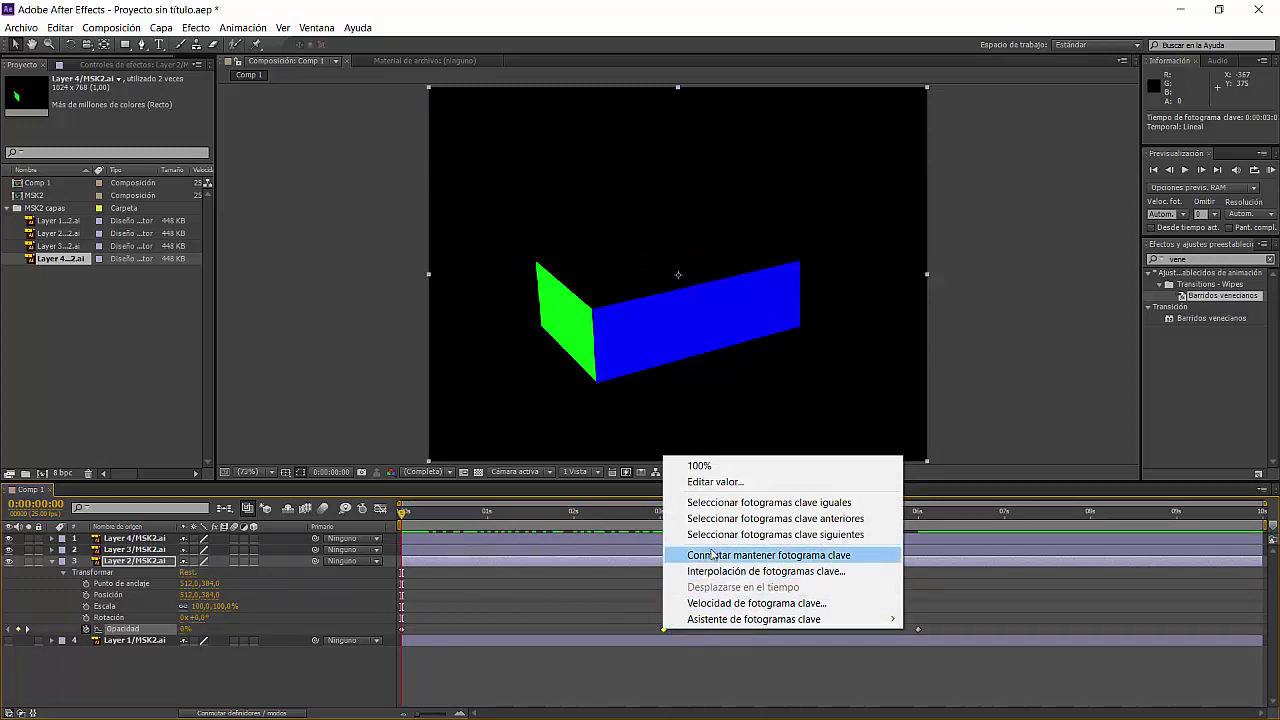
click(398, 512)
mouse_move(400, 512)
mouse_down()
mouse_move(418, 513)
mouse_move(403, 540)
mouse_up()
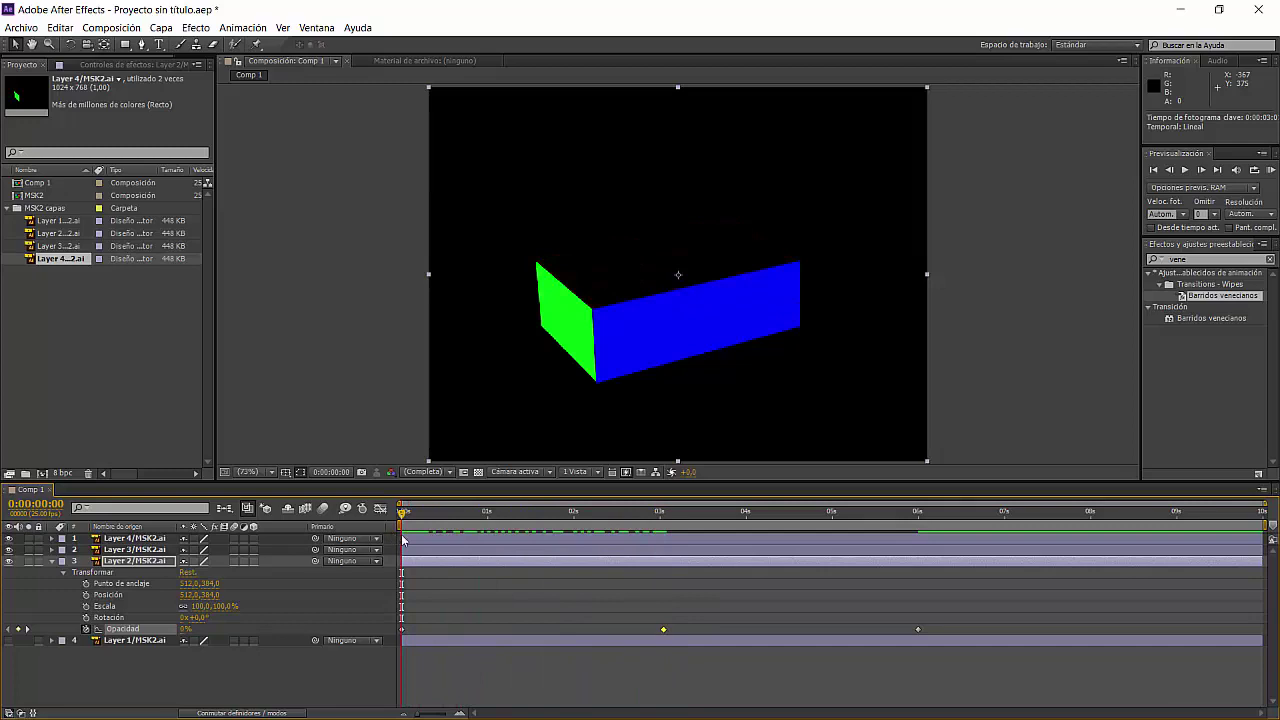
right_click(663, 629)
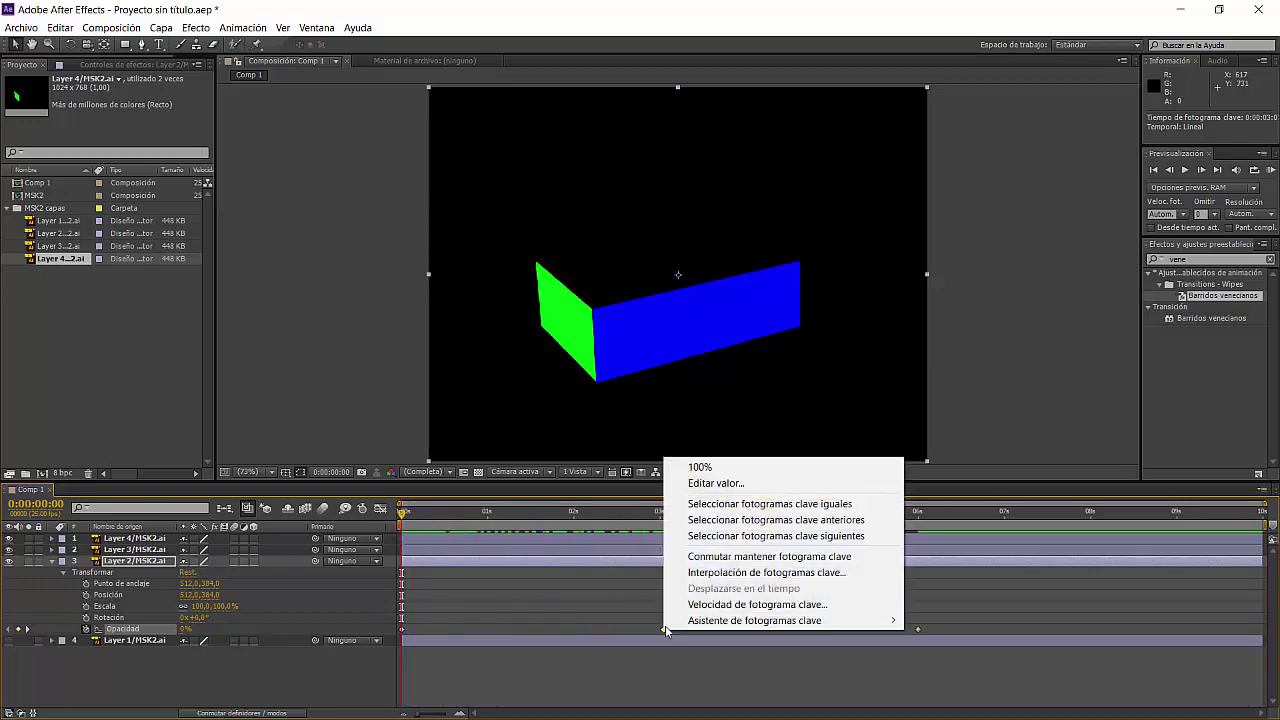
click(698, 577)
click(650, 306)
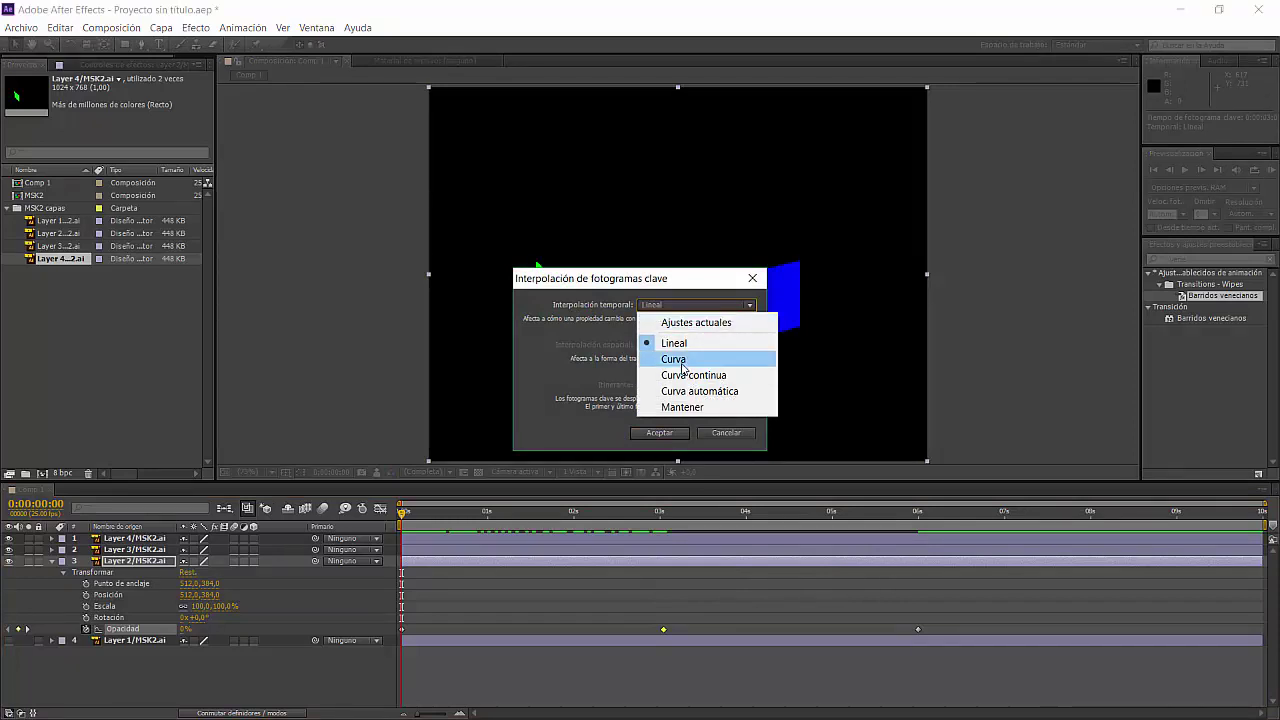
click(683, 364)
click(706, 308)
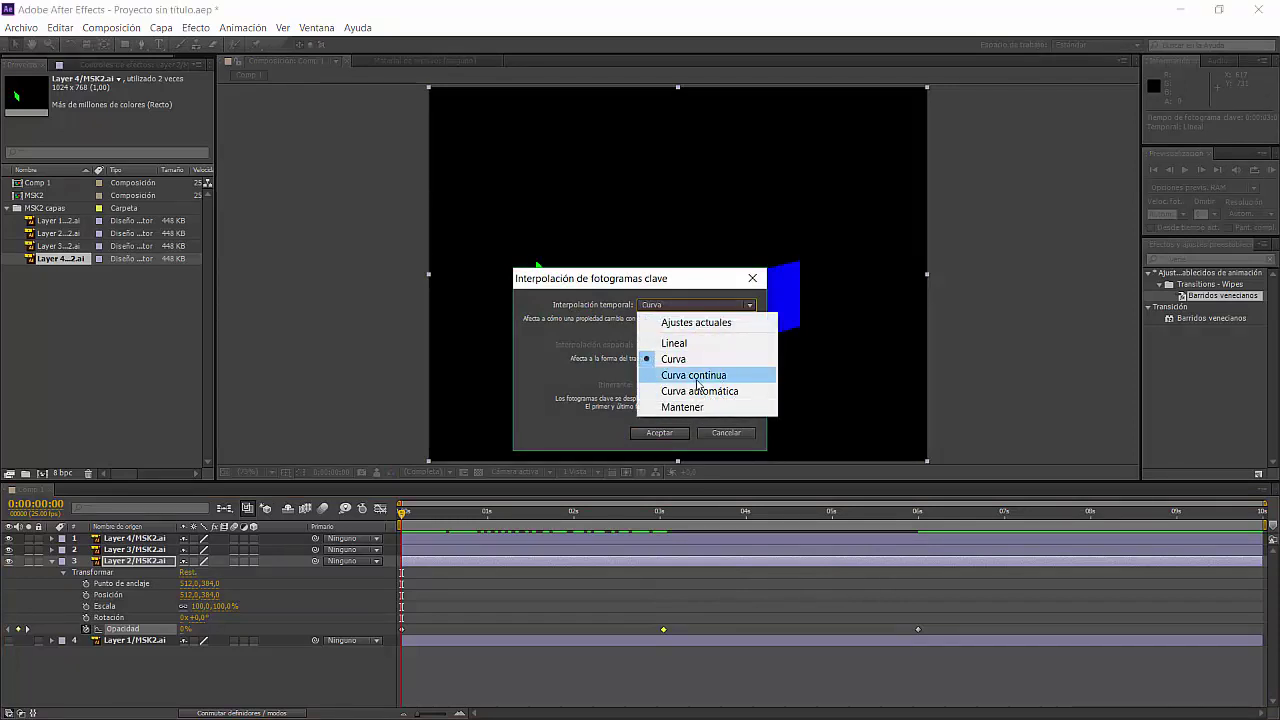
click(664, 433)
click(664, 433)
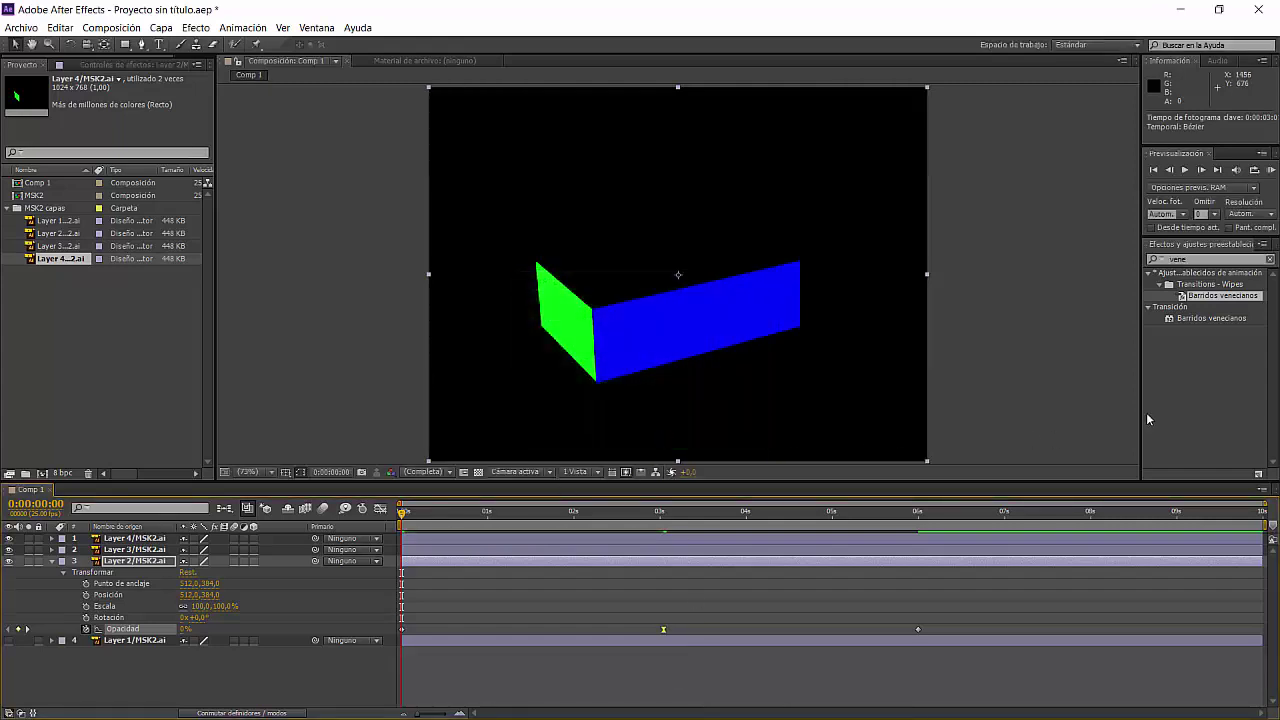
- Preview the eased red-lid fade, then scrub to 0:00:00:17 to check it
click(1185, 169)
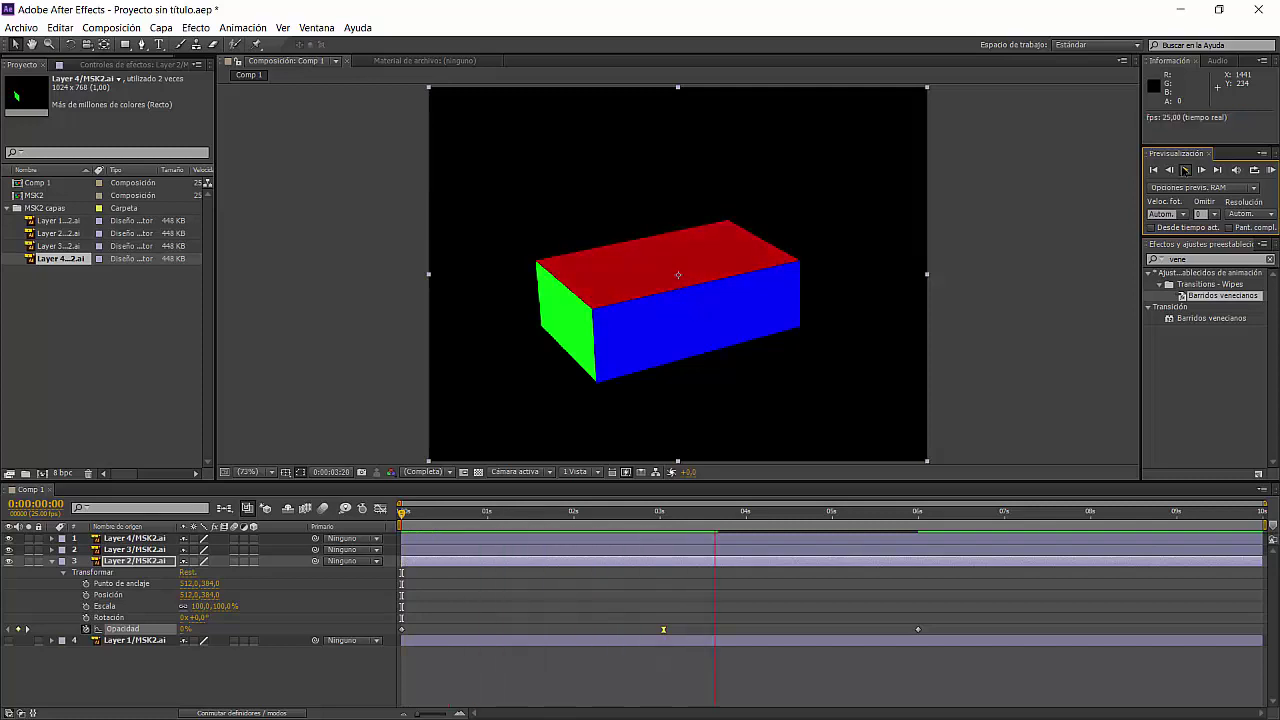
click(1174, 312)
click(918, 629)
key(space)
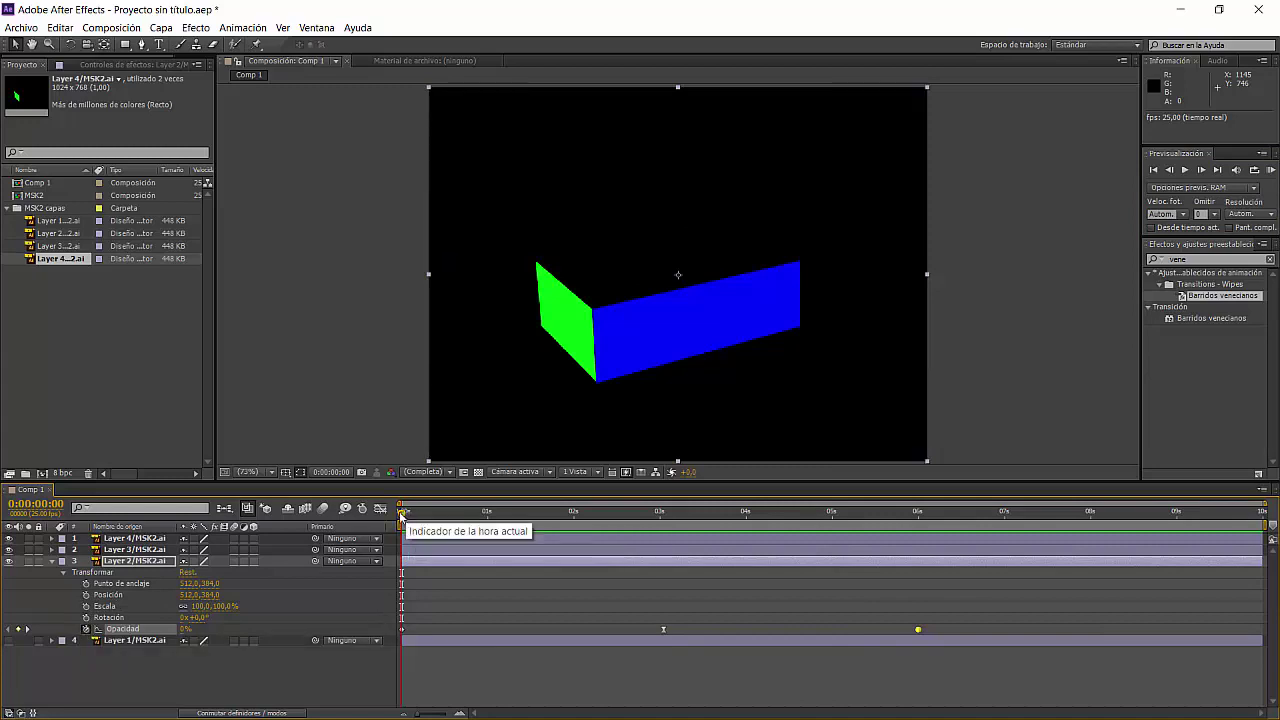
drag(402, 512, 485, 511)
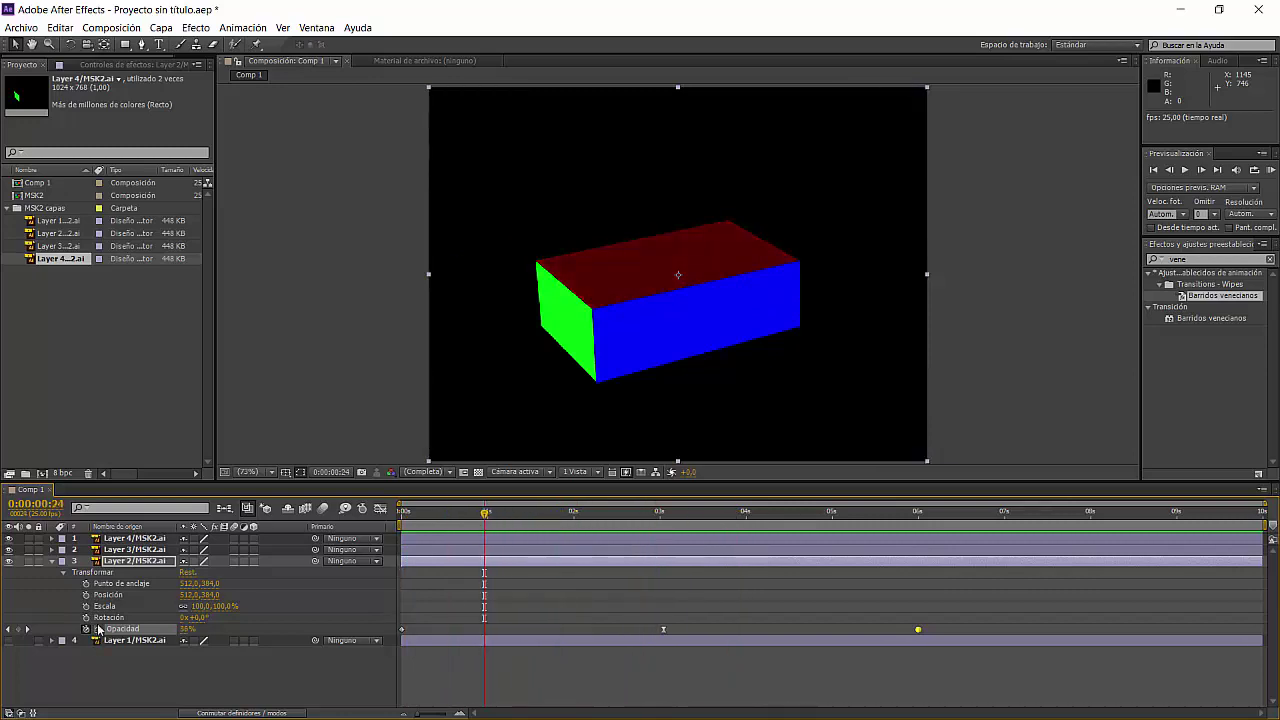
click(56, 564)
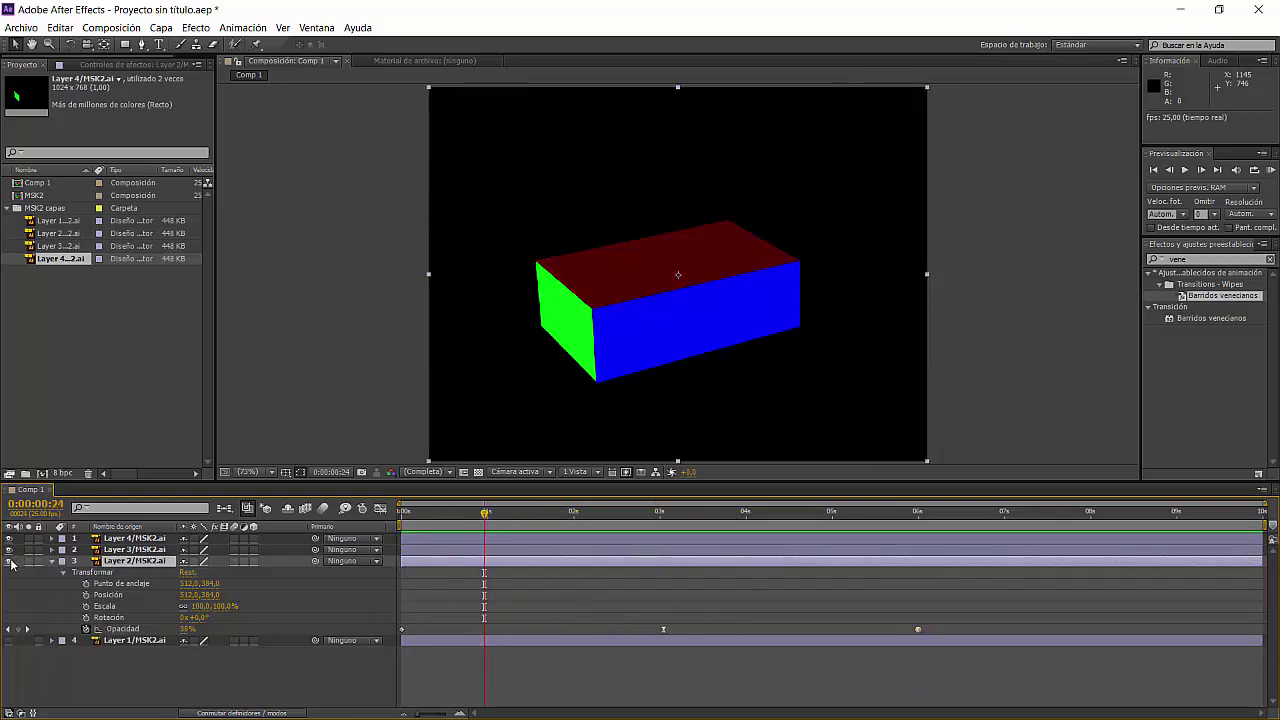
- Collapse Layer 2, toggle Layer 3's visibility to identify the blue face, and select Layer 3
click(54, 563)
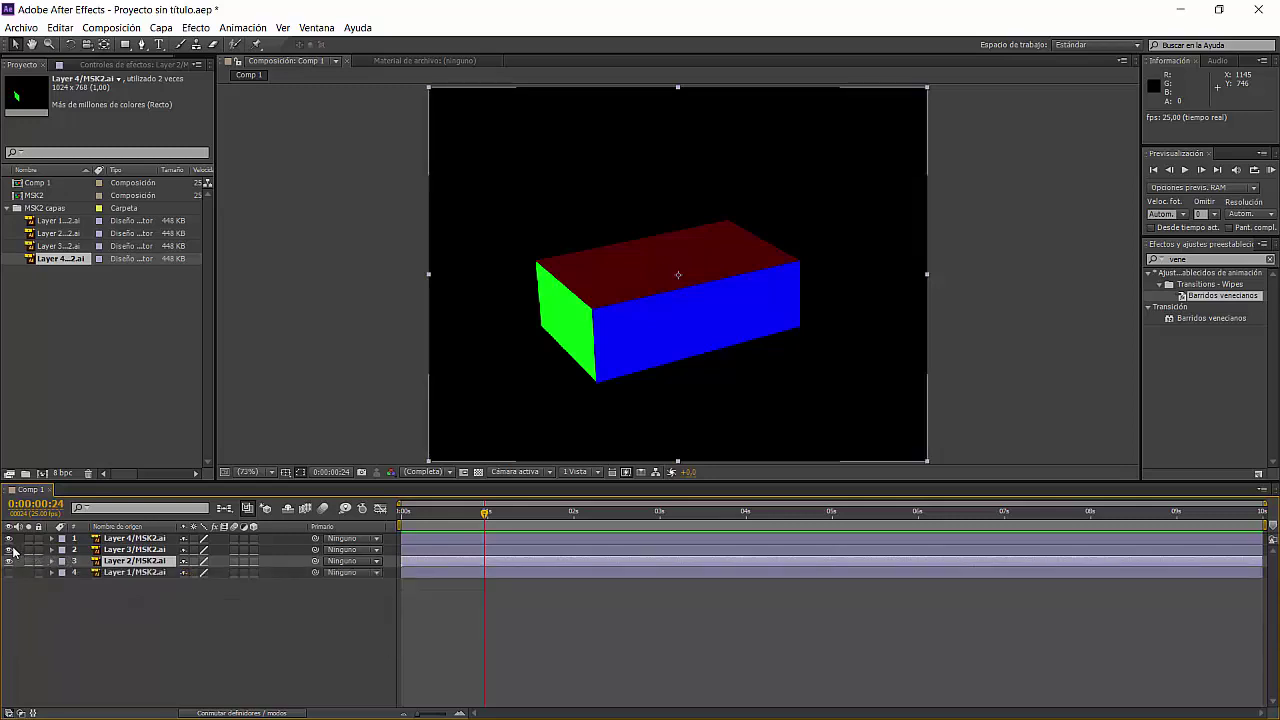
click(9, 549)
click(9, 549)
click(52, 550)
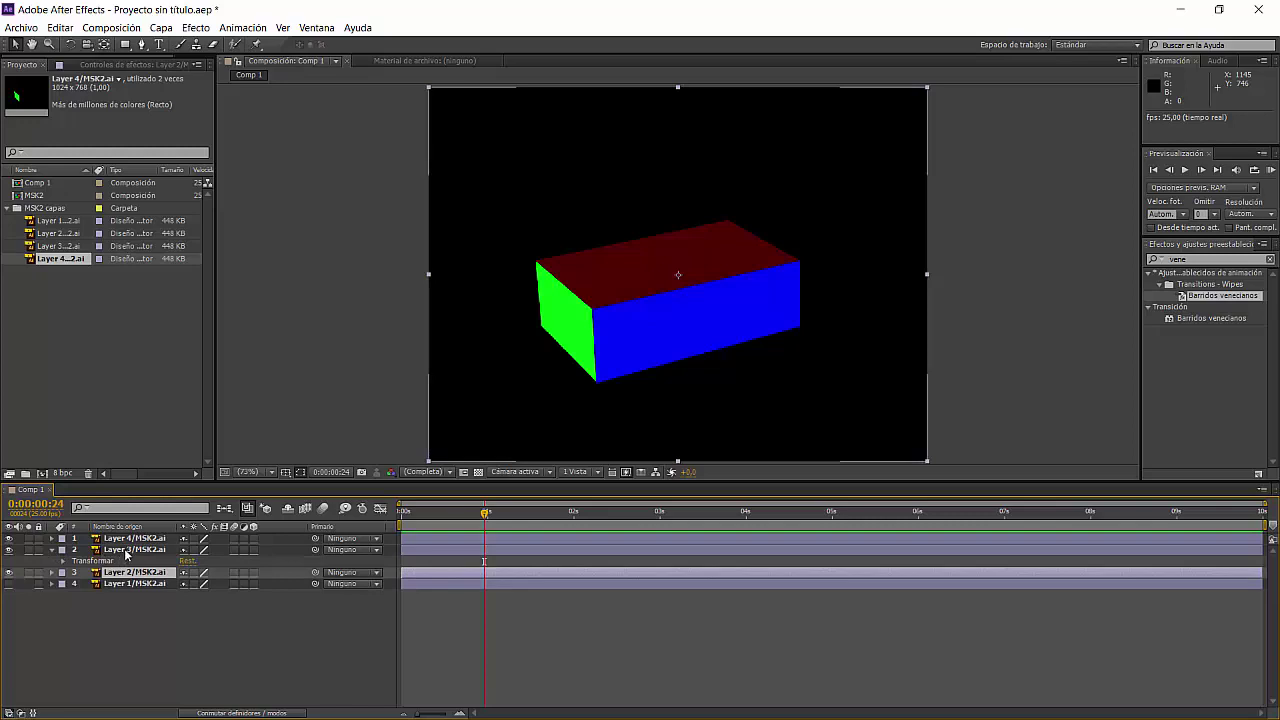
click(127, 551)
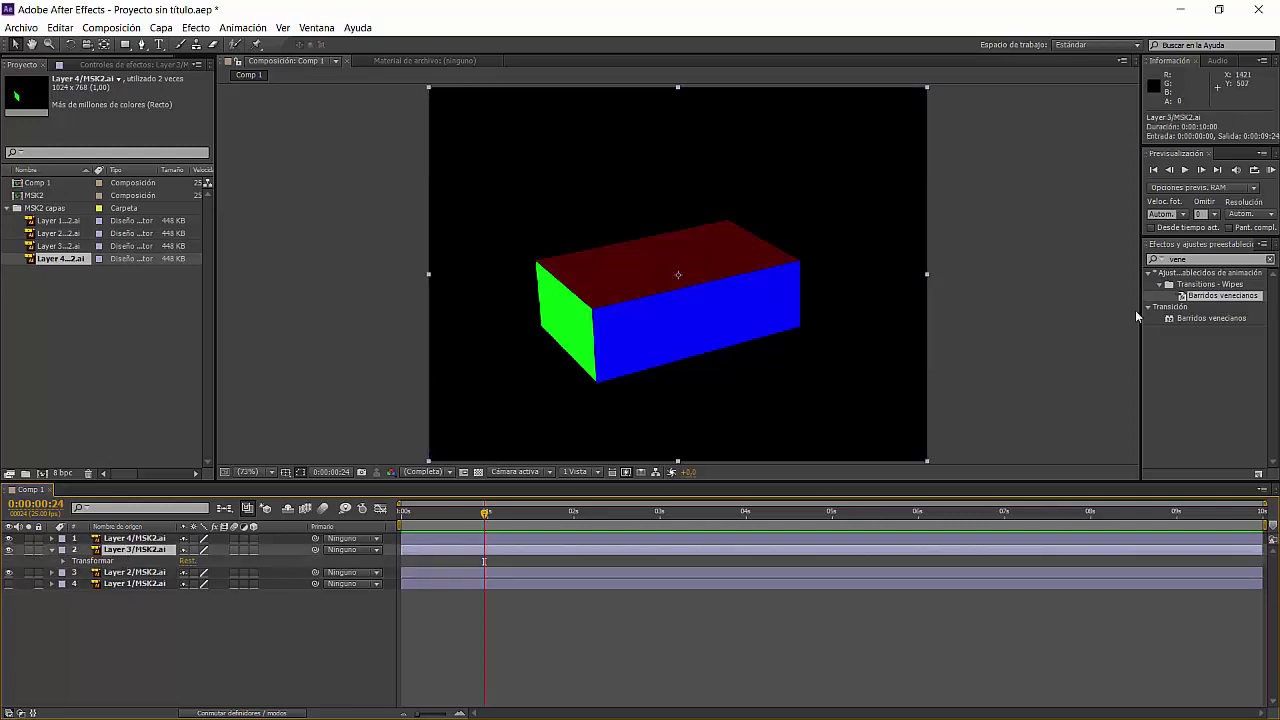
- Drag Barridos venecianos from Effects & Presets onto Layer 3/MSK2.ai
click(1194, 259)
double_click(1194, 259)
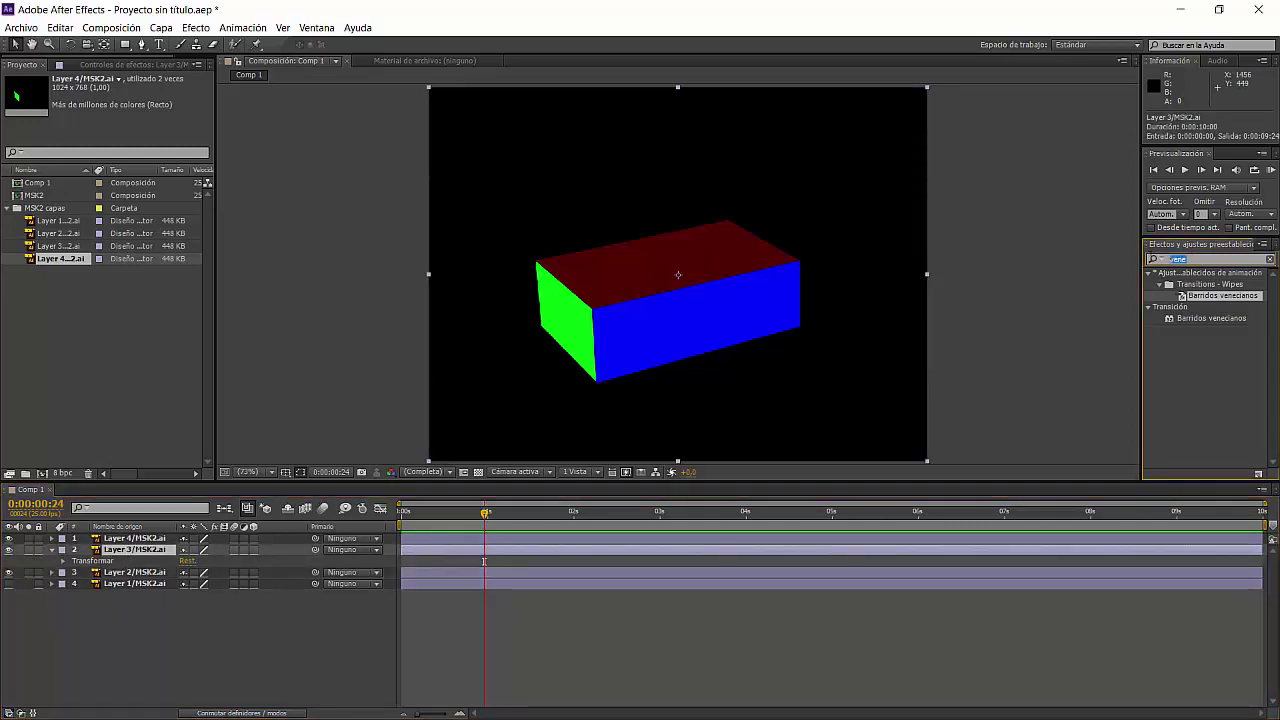
drag(1225, 298, 170, 551)
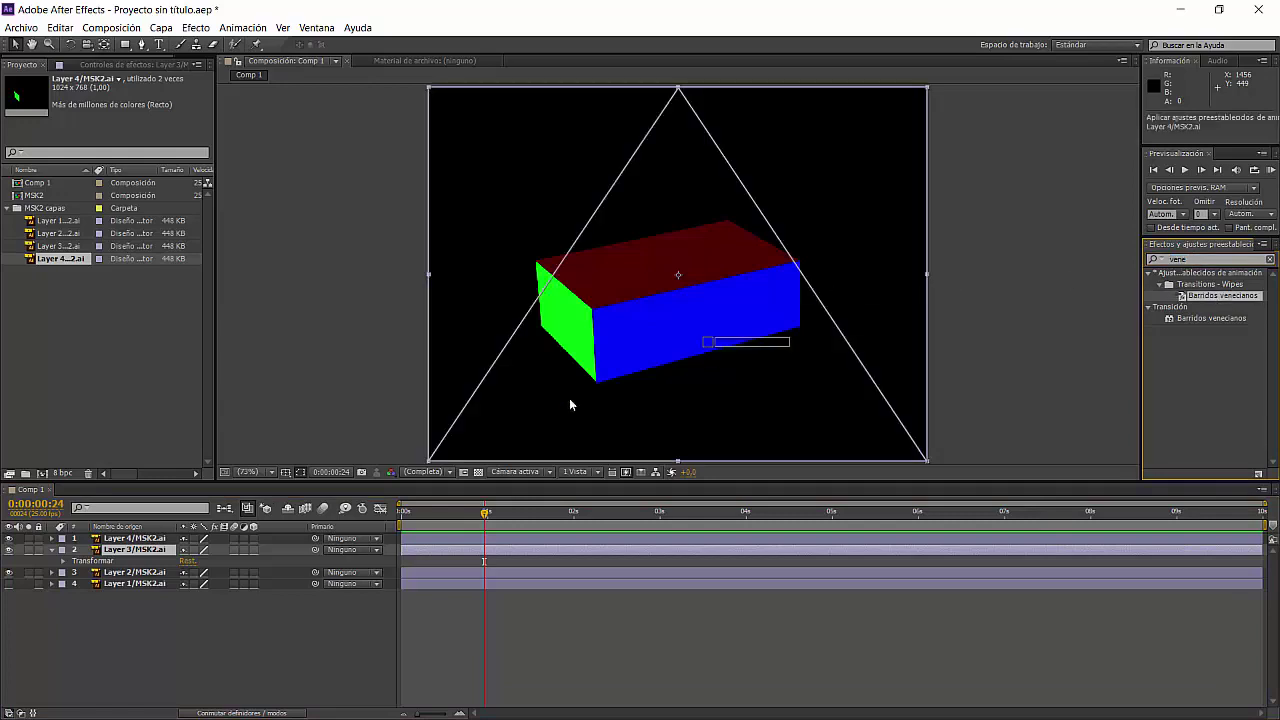
drag(157, 553, 157, 553)
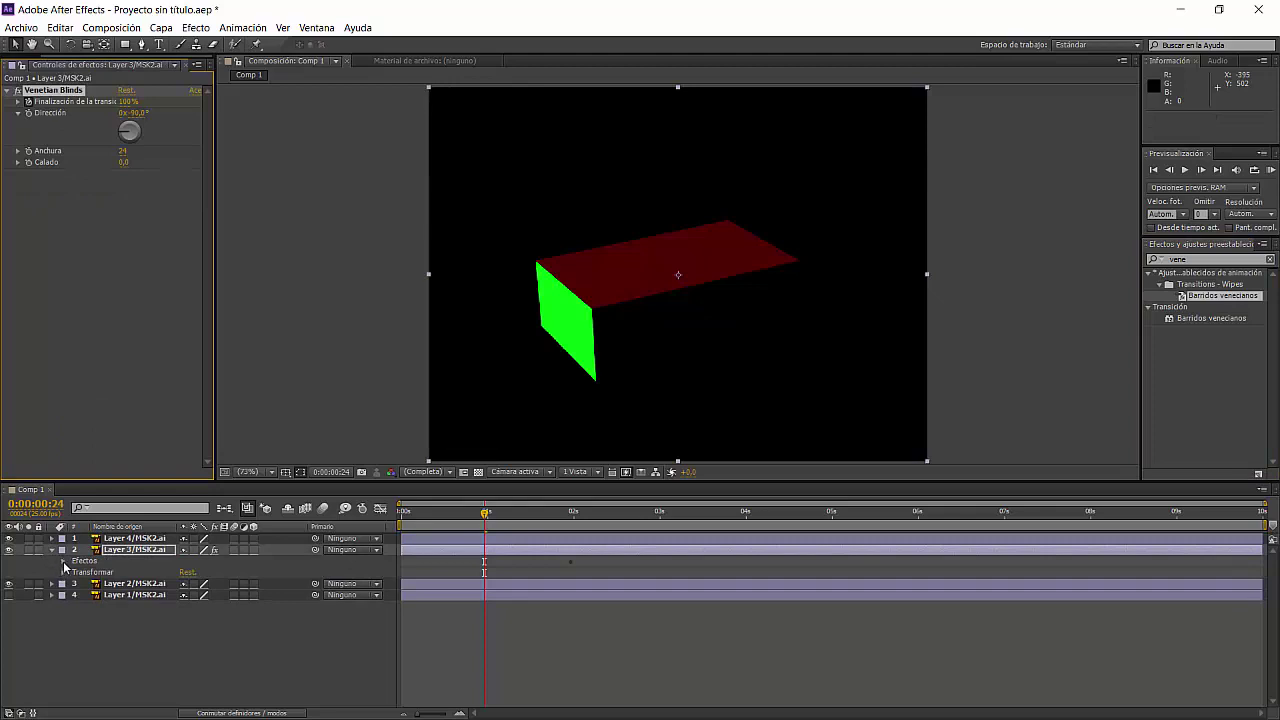
- Keyframe Venetian Blinds transition completion with width 42 and feather 13, then return to 0:00
click(63, 562)
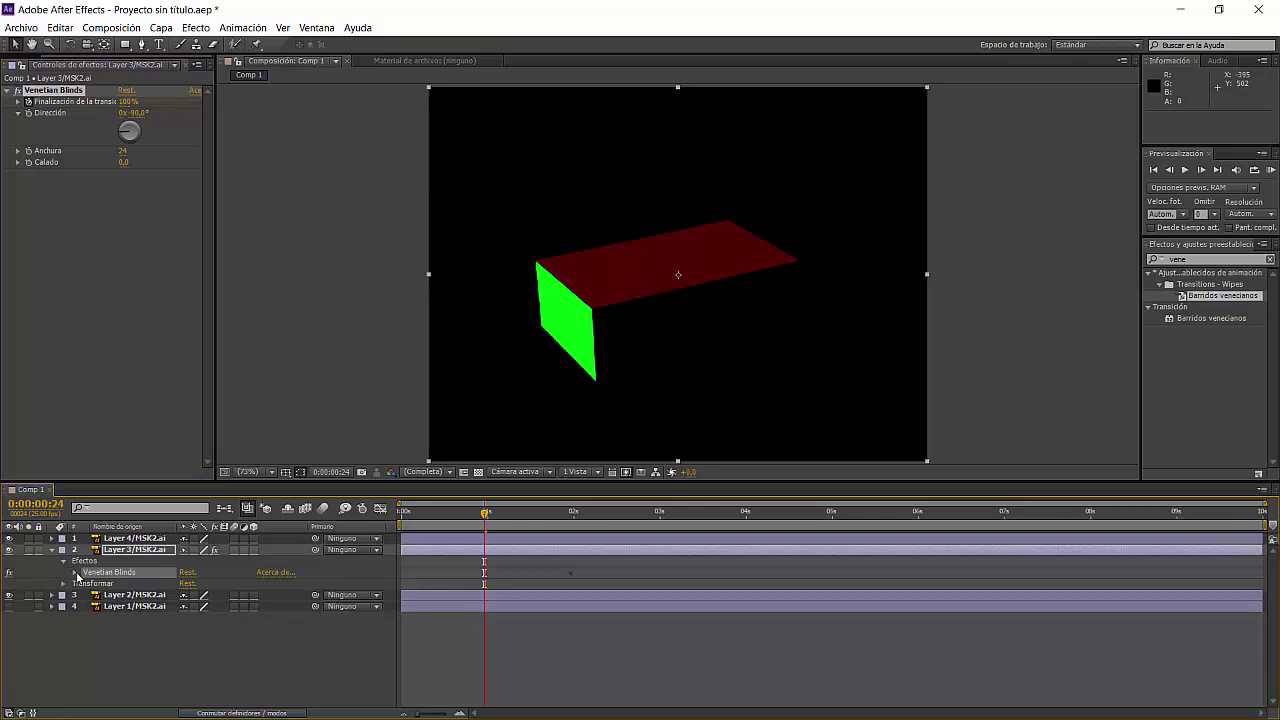
click(74, 573)
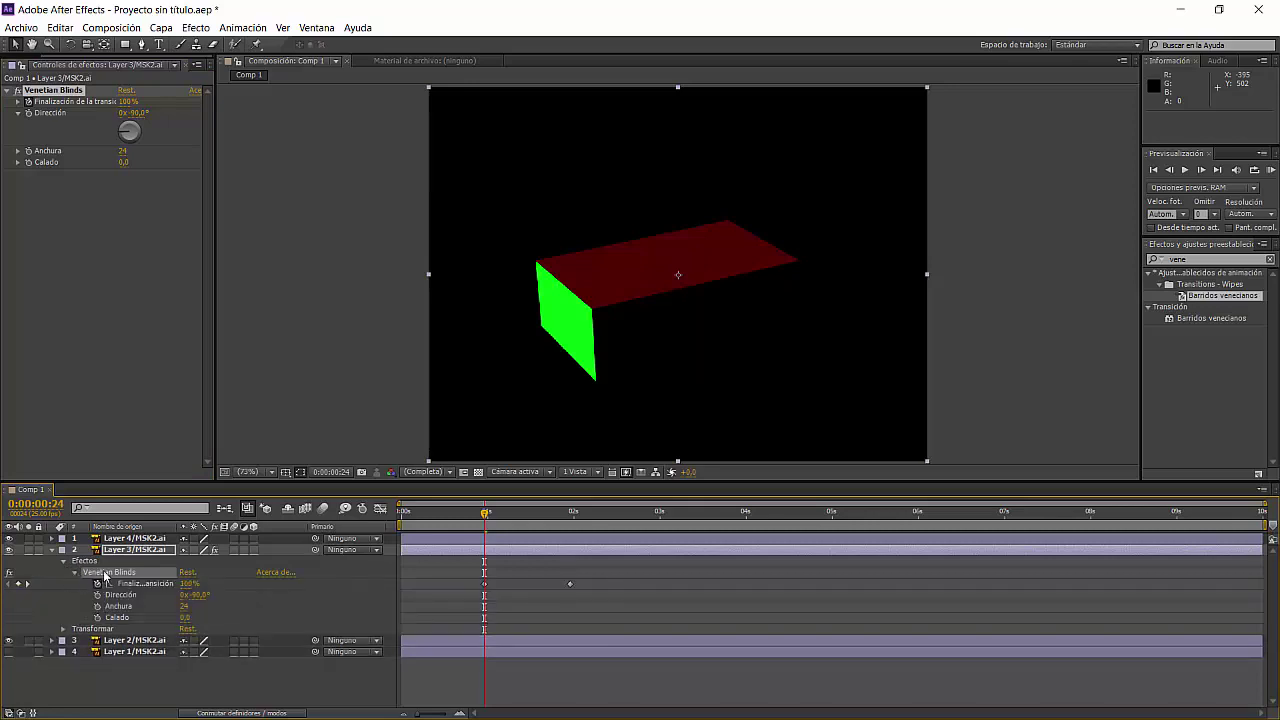
click(193, 584)
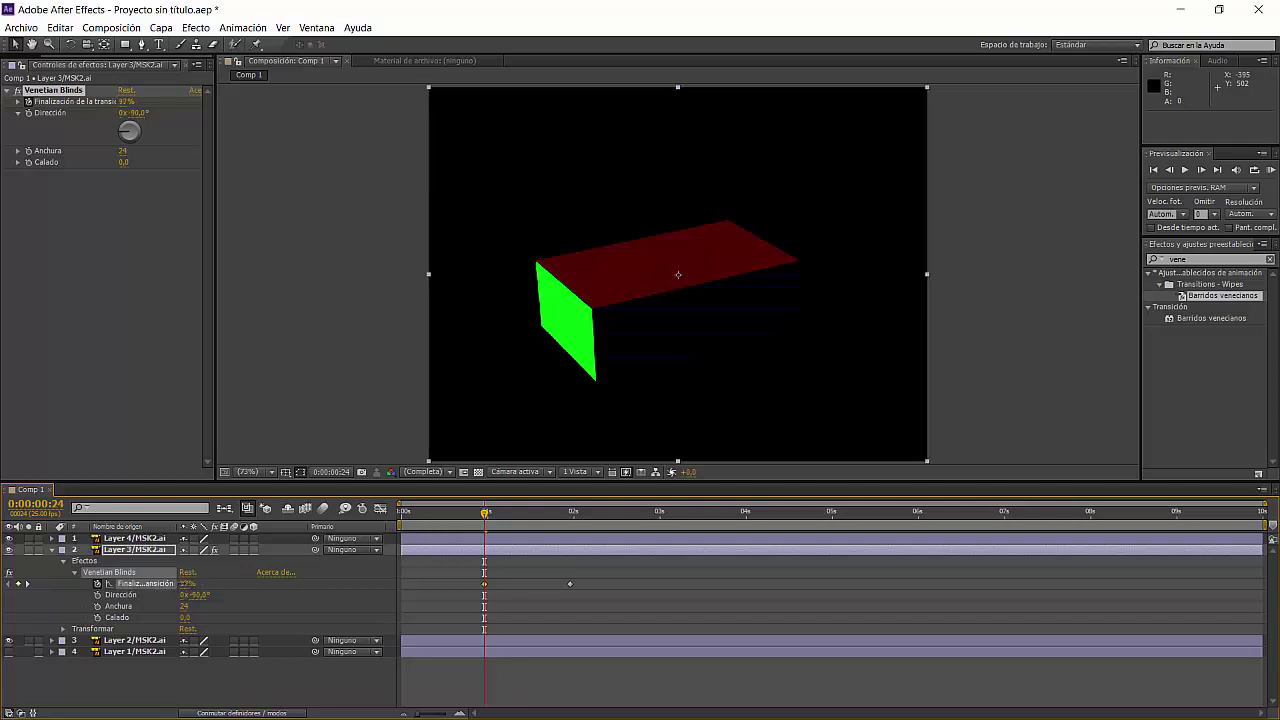
mouse_move(187, 583)
mouse_down()
mouse_move(204, 583)
mouse_move(170, 583)
mouse_move(192, 594)
mouse_move(186, 622)
mouse_move(204, 617)
mouse_up()
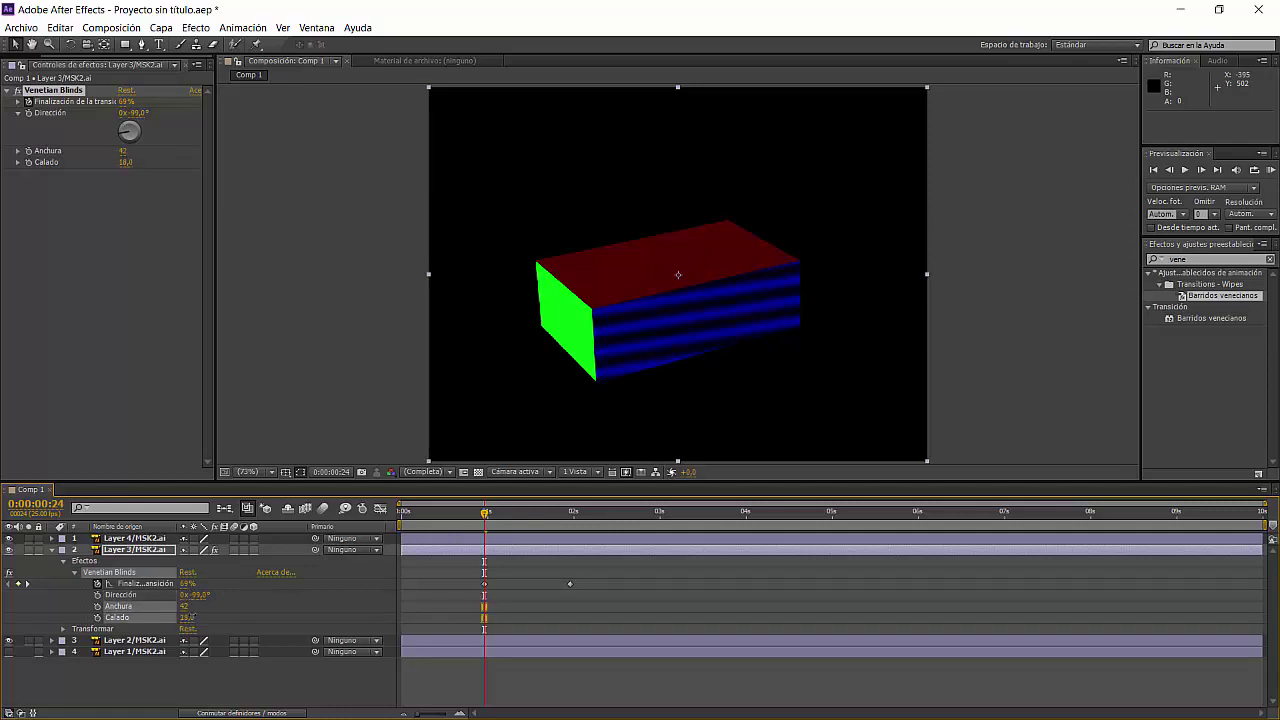
click(187, 618)
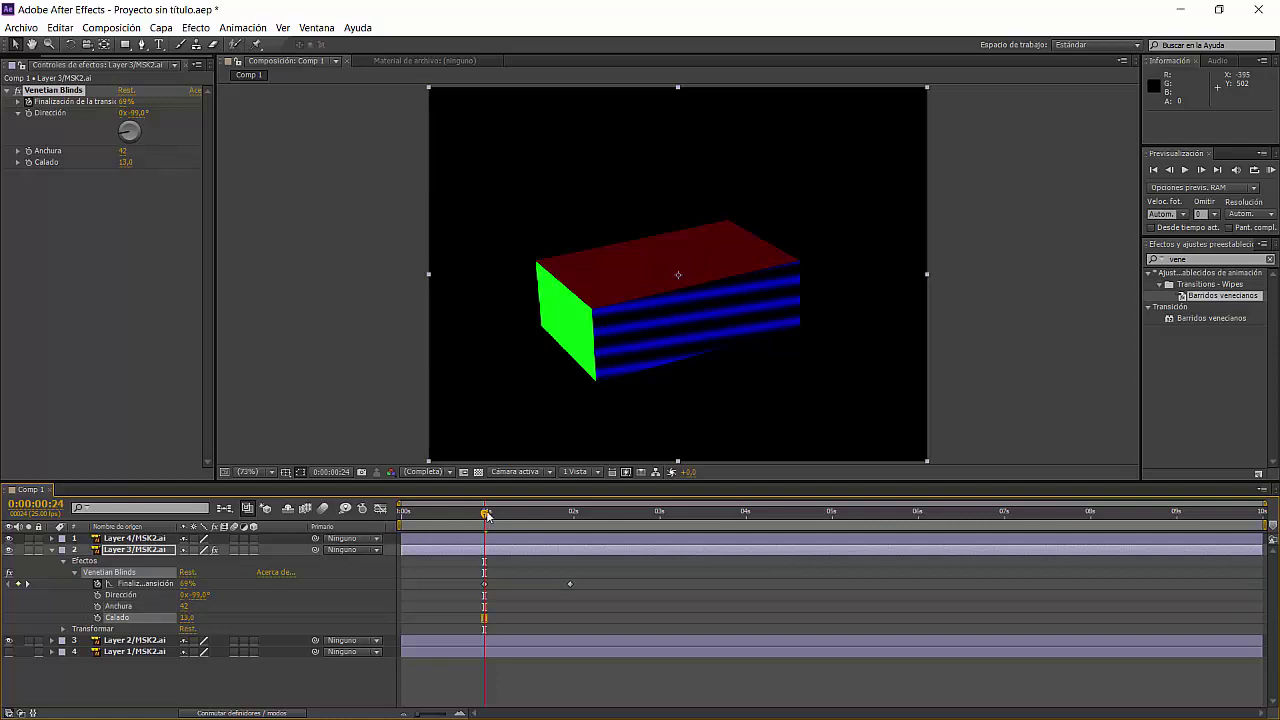
drag(486, 515, 401, 515)
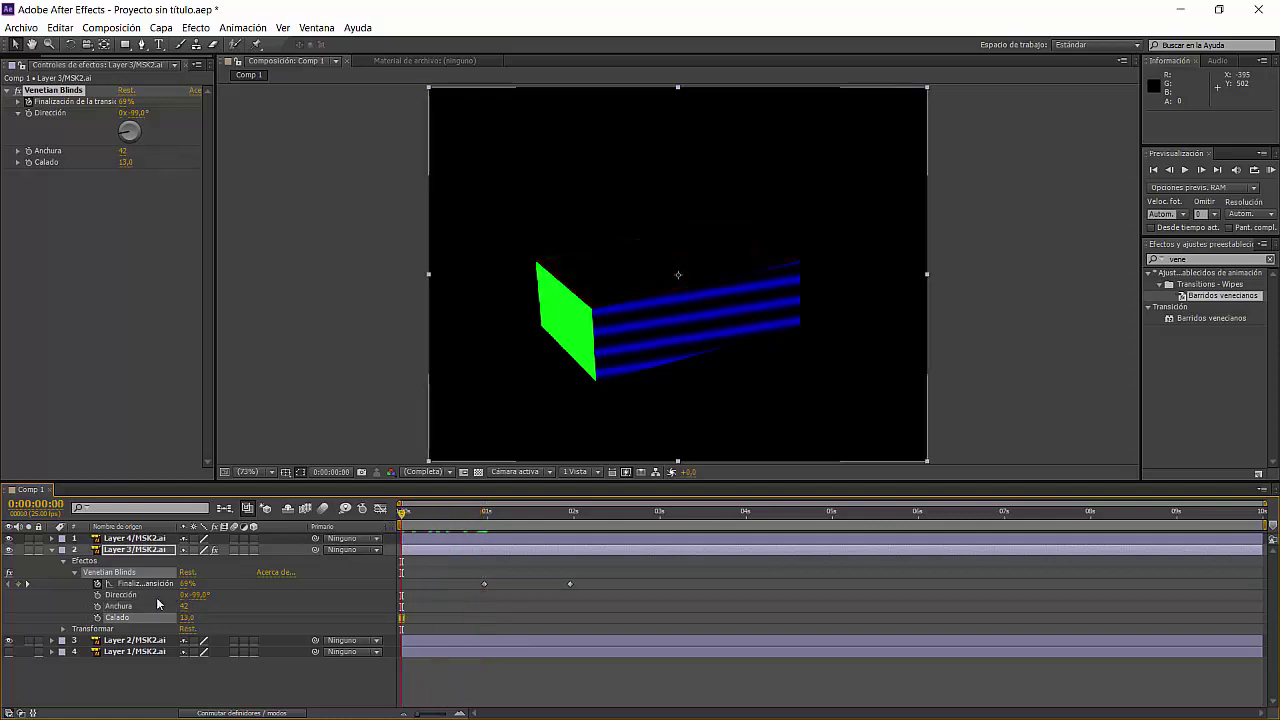
- Play the animation, then keyframe the blue face's blinds direction to -211° at 5:08
key(space)
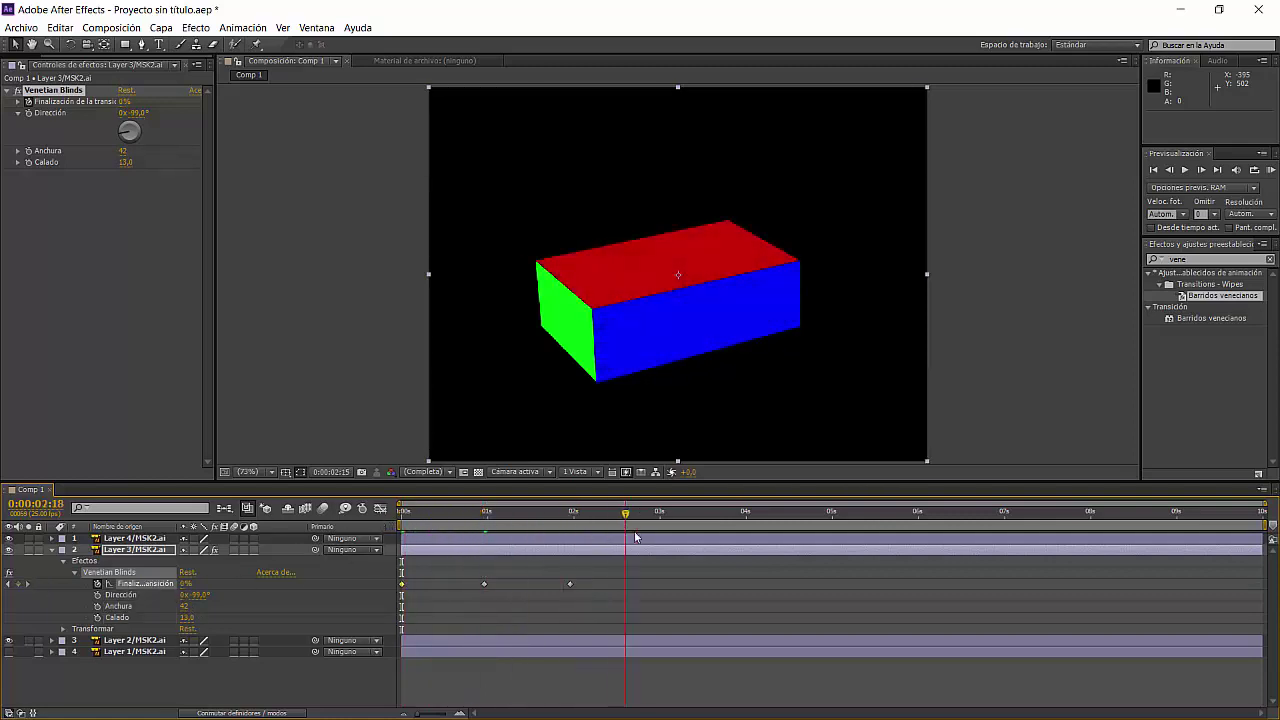
click(859, 512)
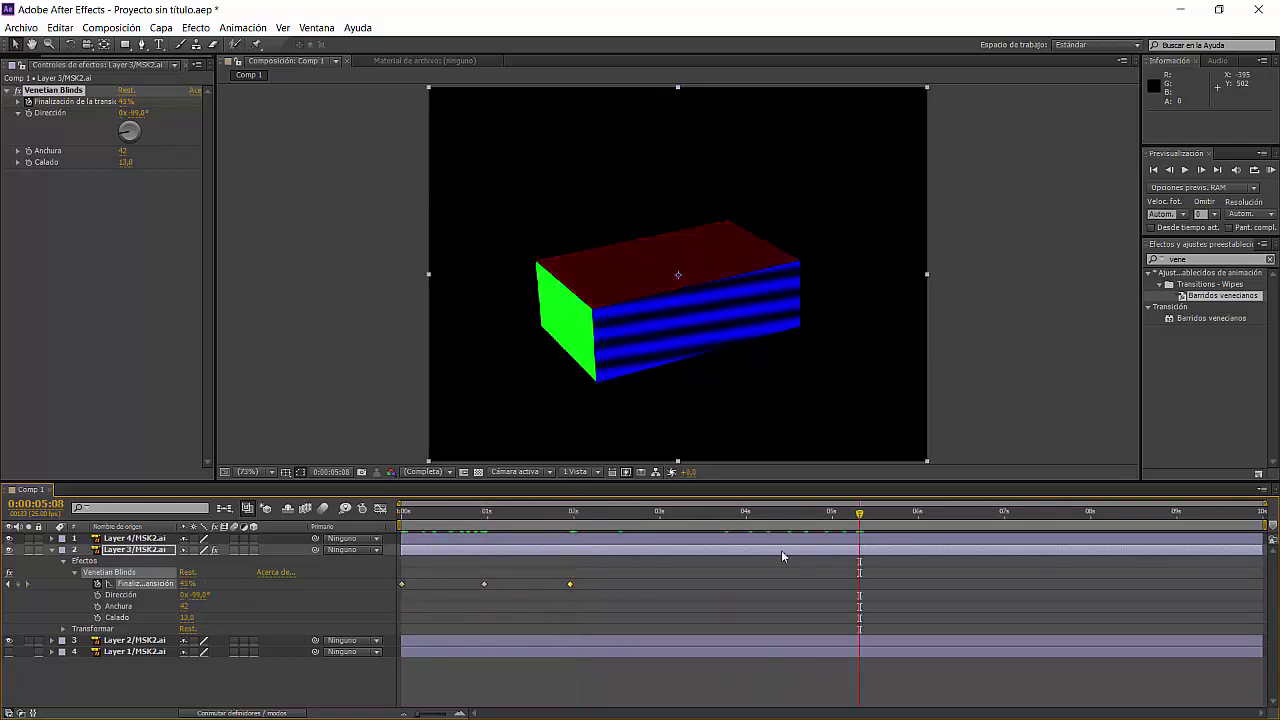
drag(198, 600, 707, 562)
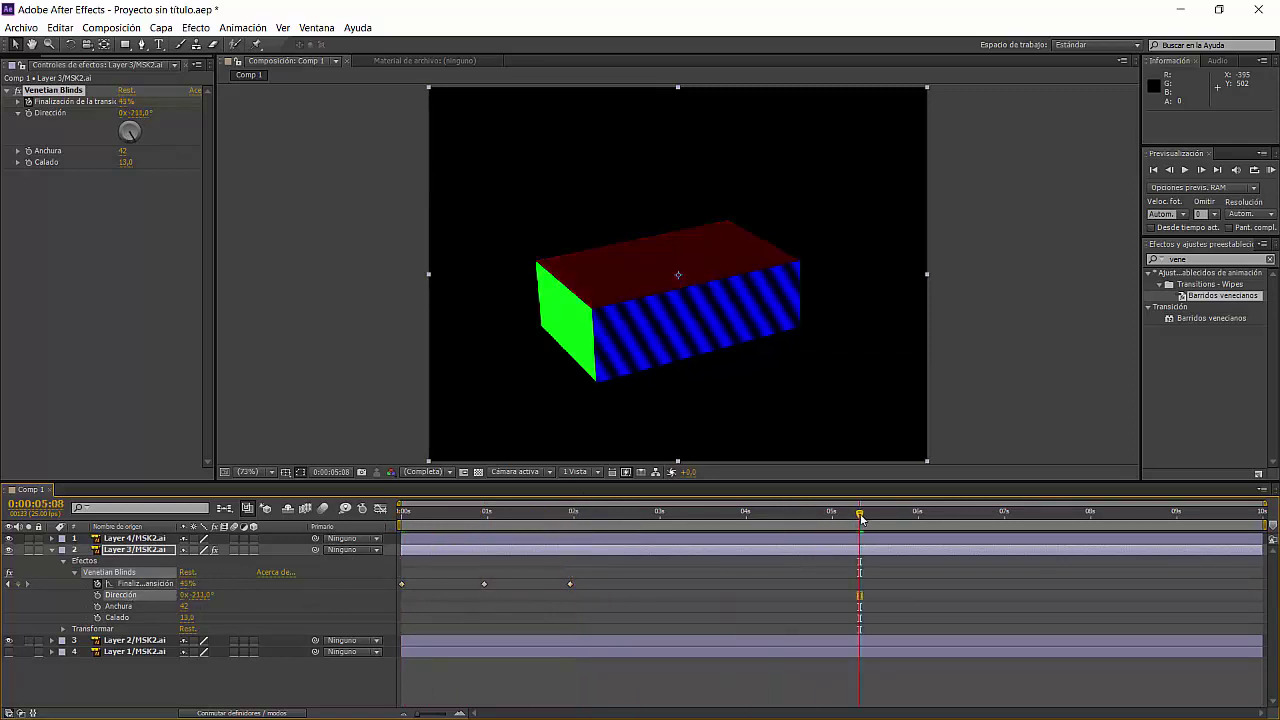
- Fade Layer 3 from an Opacity keyframe at 7:00 to 0% at 9:24, then return to the start
drag(862, 518, 1260, 514)
click(63, 628)
click(86, 685)
click(188, 685)
text(0)
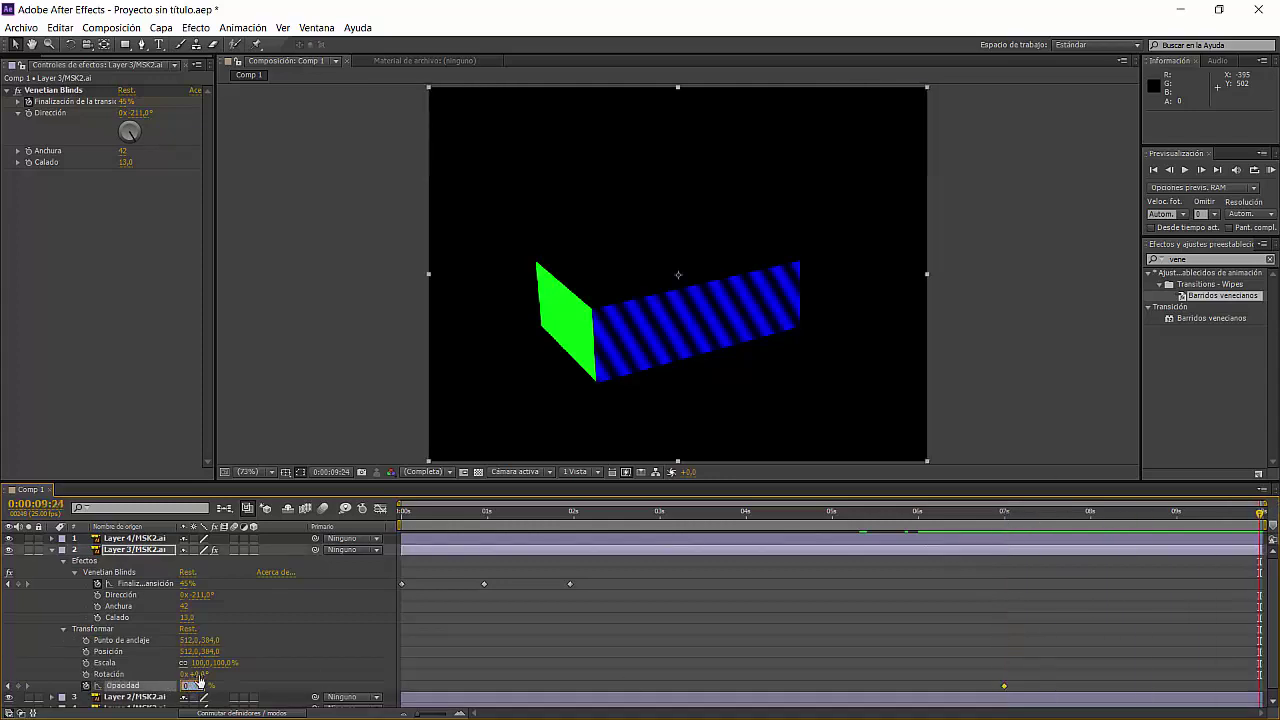
key(Return)
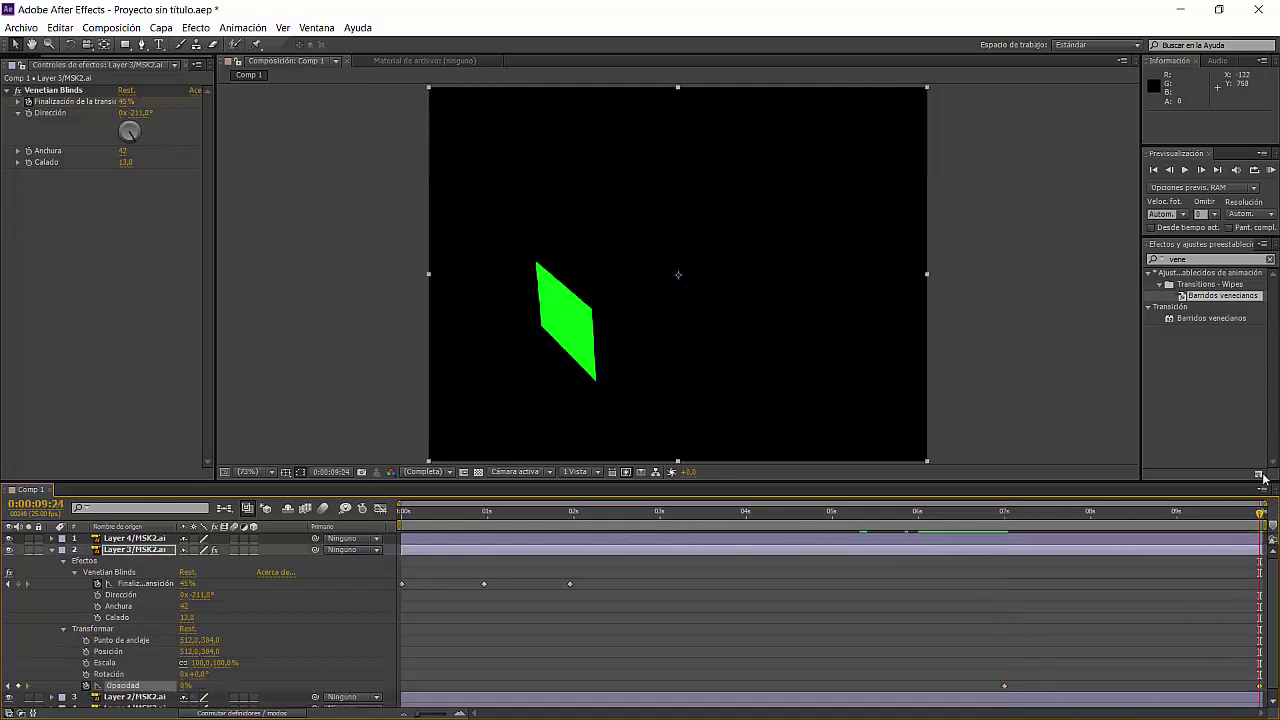
key(Home)
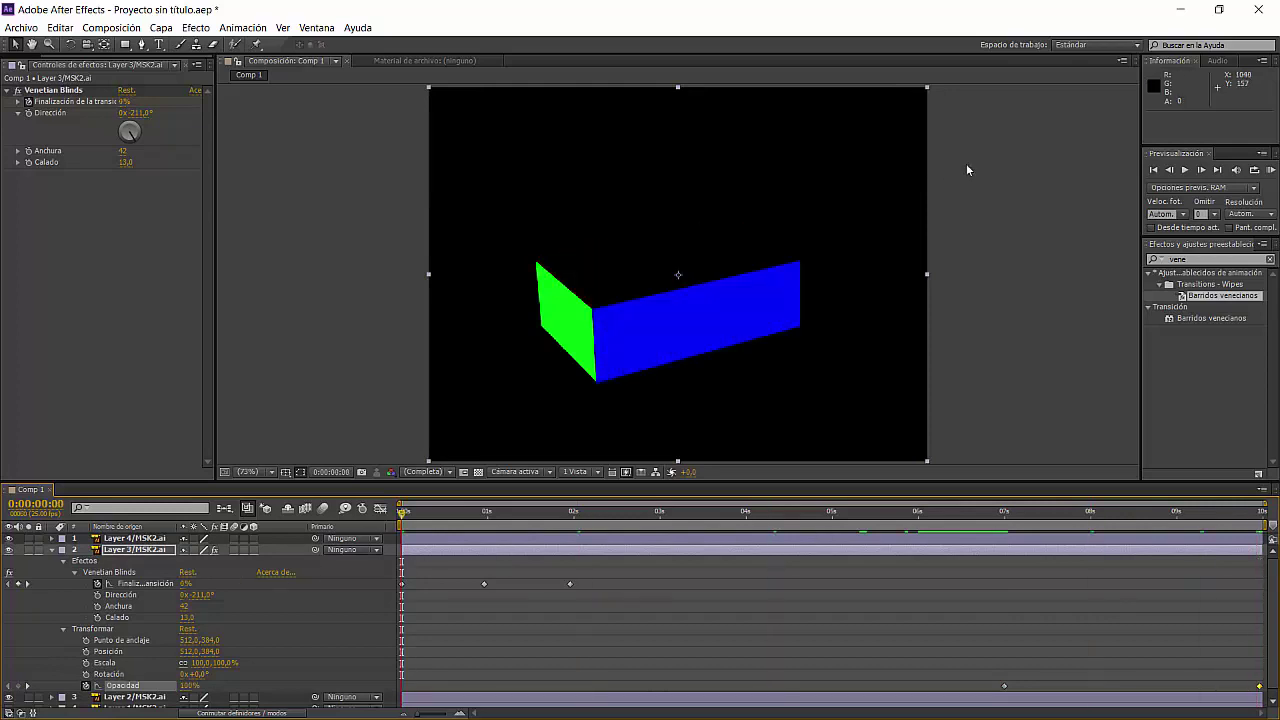
- Set the blue face's blinds feather to 6 at 1:20 and preview the animation from 0:00
click(1185, 169)
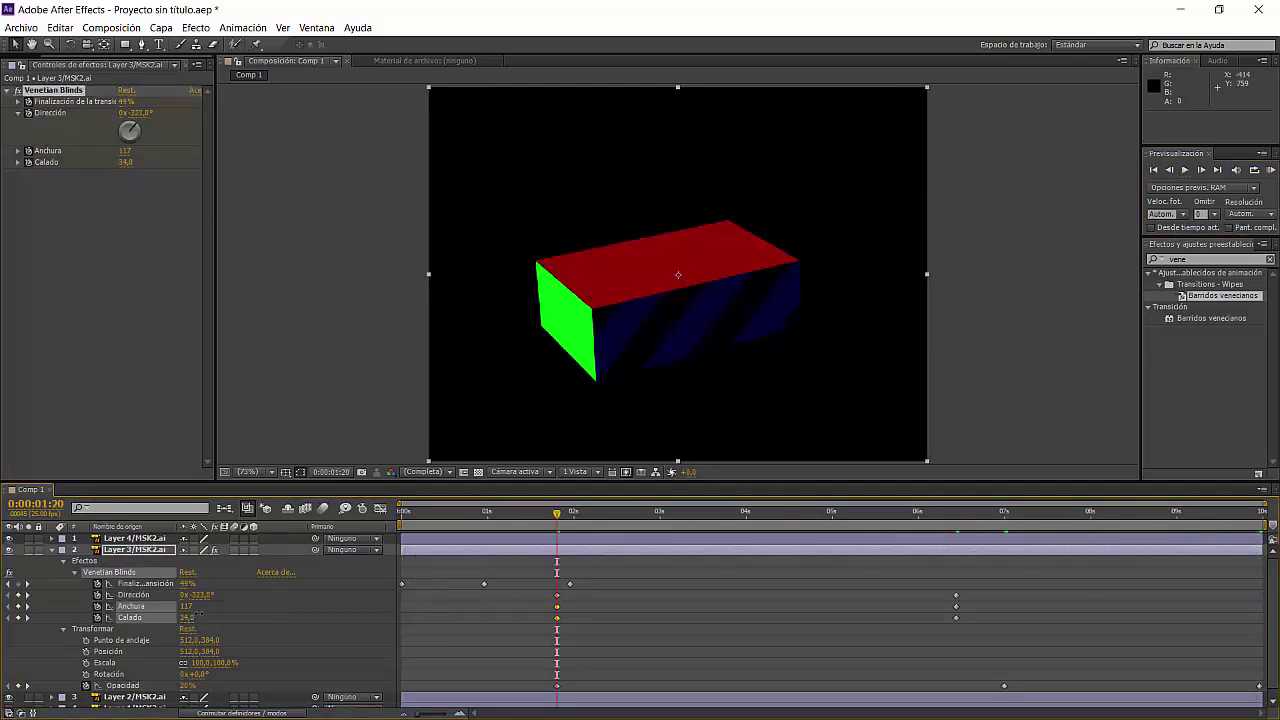
text(6)
key(Return)
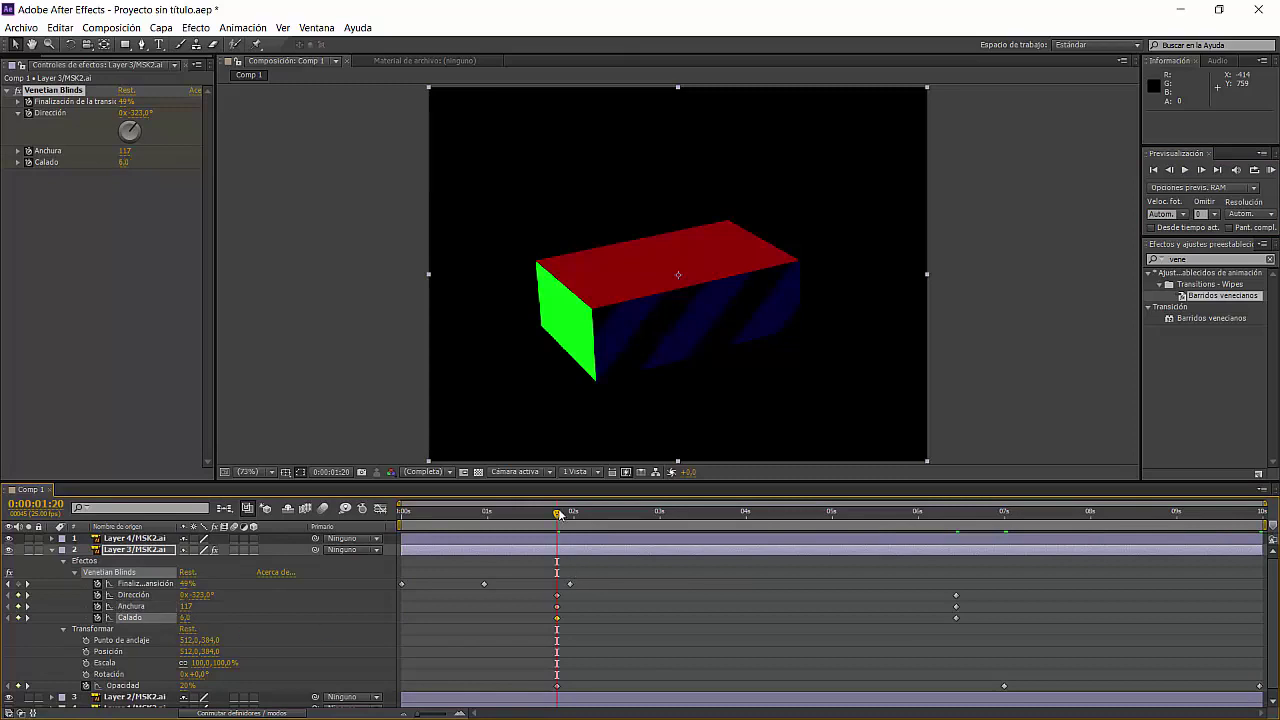
drag(548, 521, 400, 521)
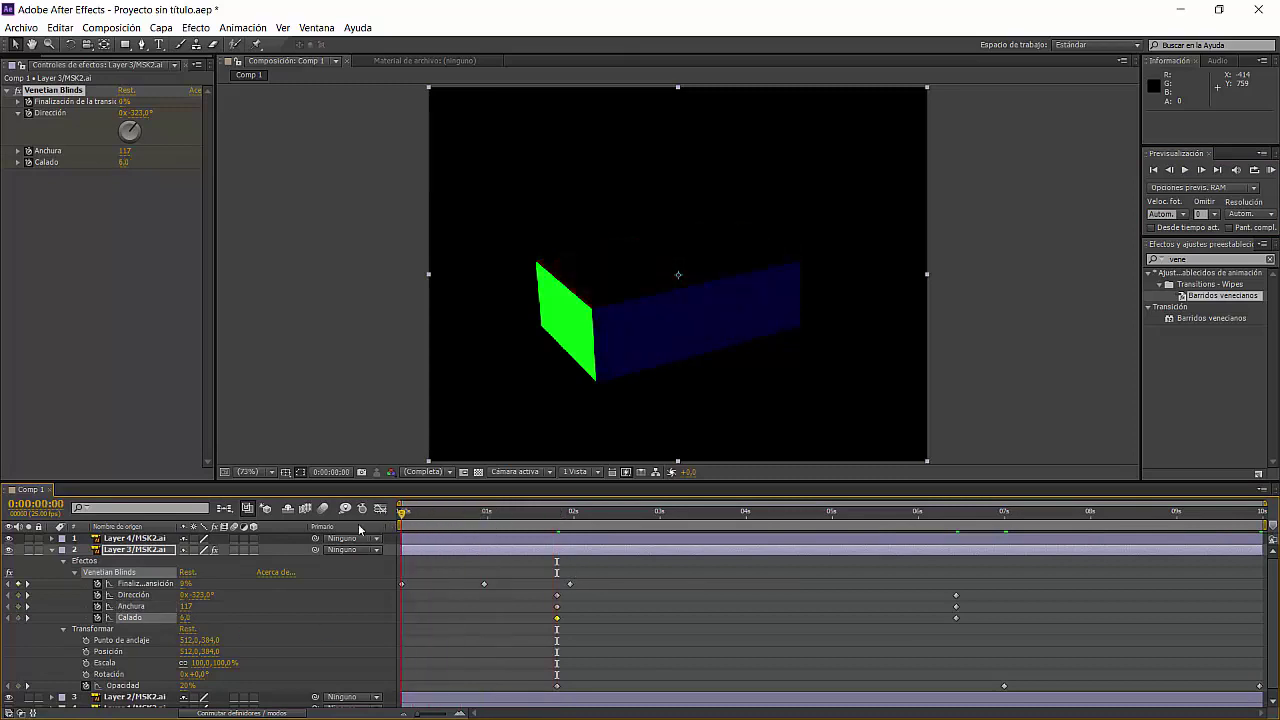
click(1185, 170)
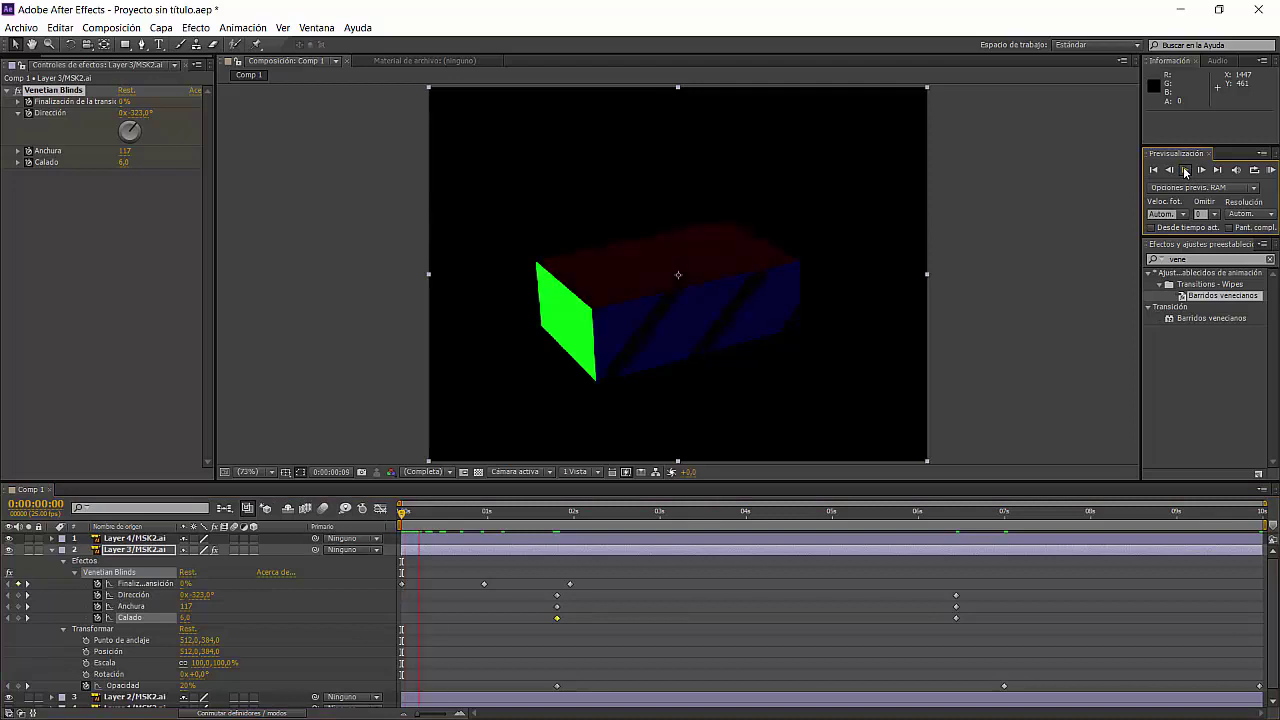